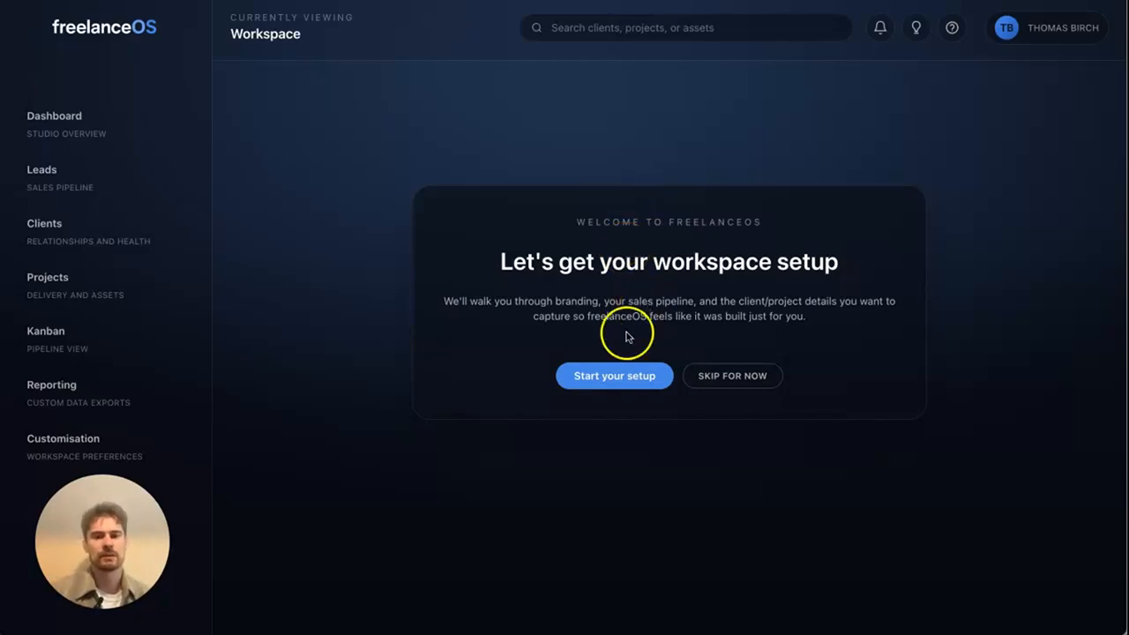
Start the workspace setup and set the theme preference to Light mode
click(607, 385)
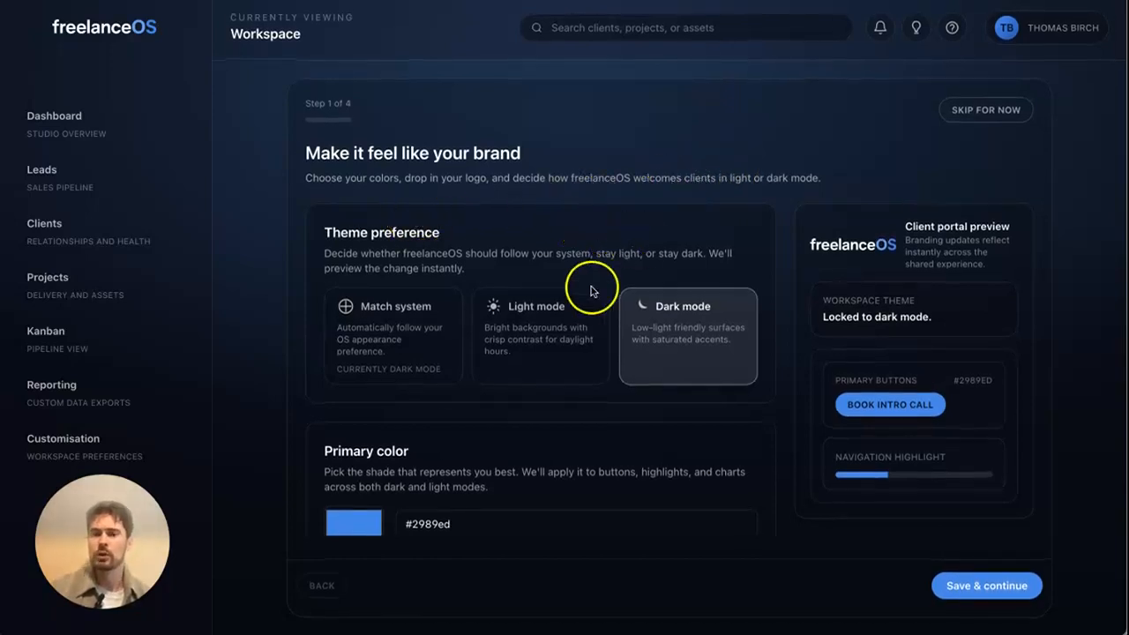
click(561, 332)
Change the brand's primary color to purple, #832ced, by shifting the hue in the color picker
scroll(735, 274, down, 2)
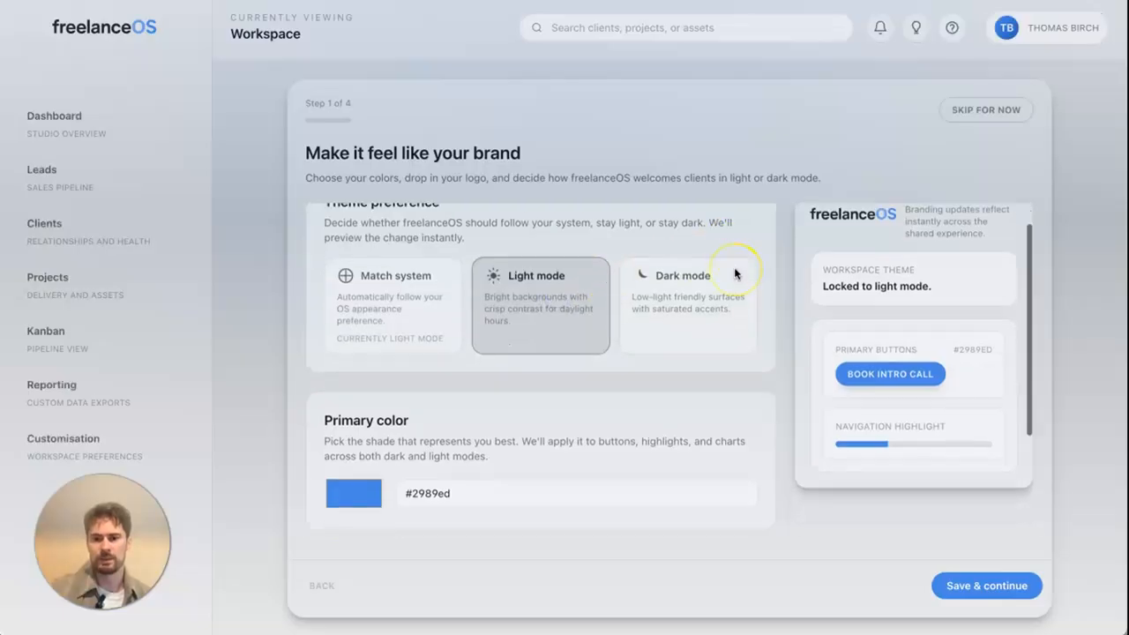
click(353, 409)
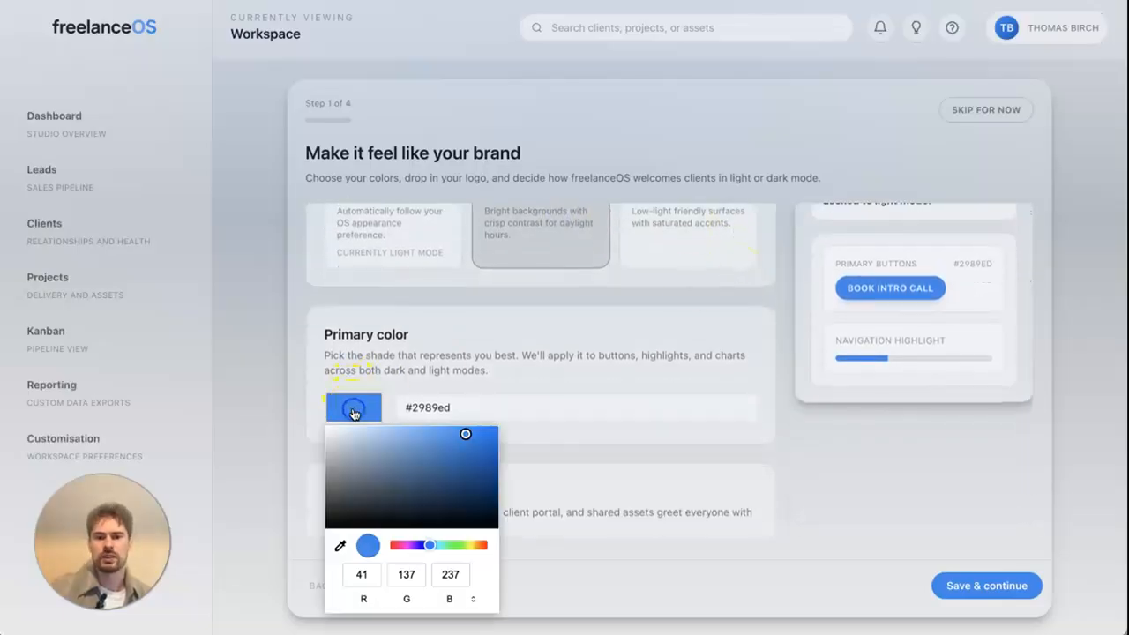
click(428, 545)
drag(428, 545, 414, 545)
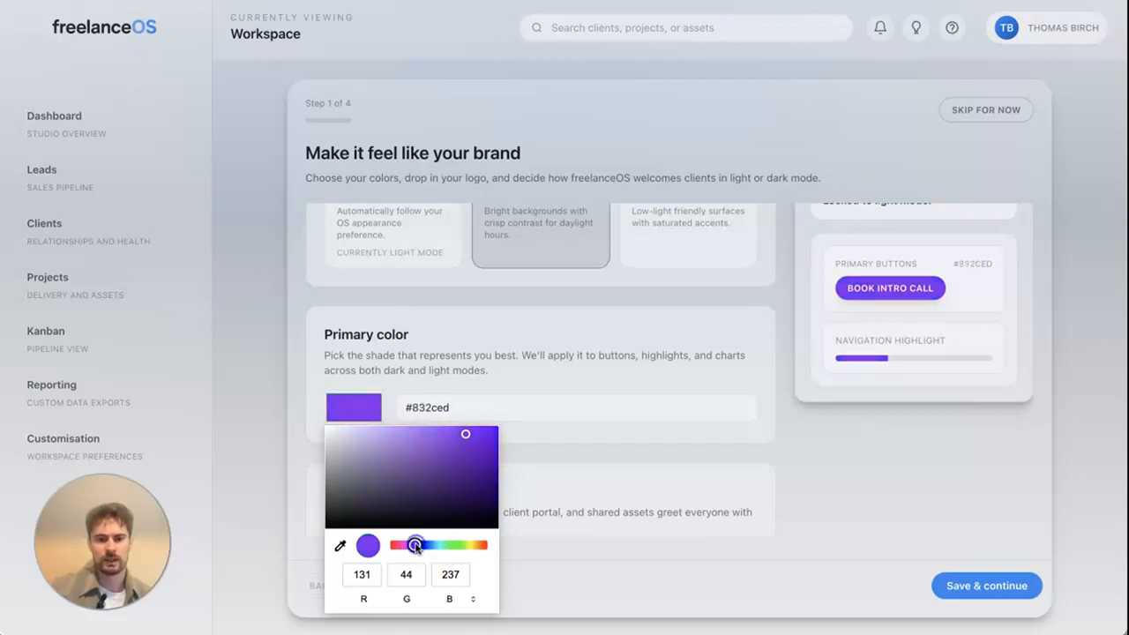
click(496, 364)
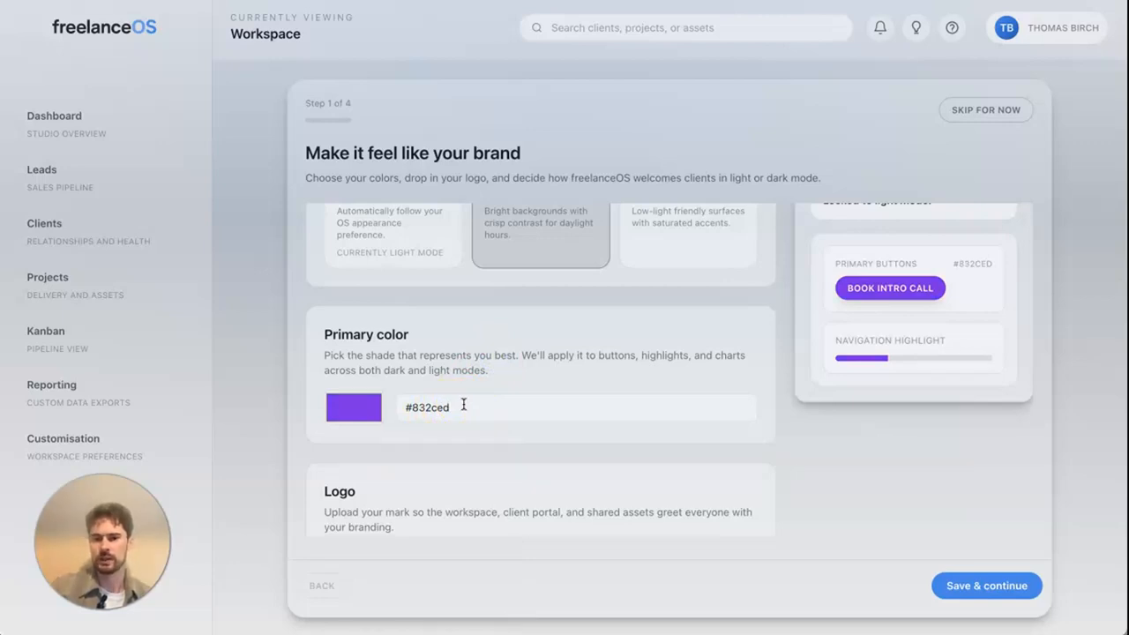
Look over the logo section, then save the branding settings and continue to the sales pipeline setup
scroll(463, 406, down, 1)
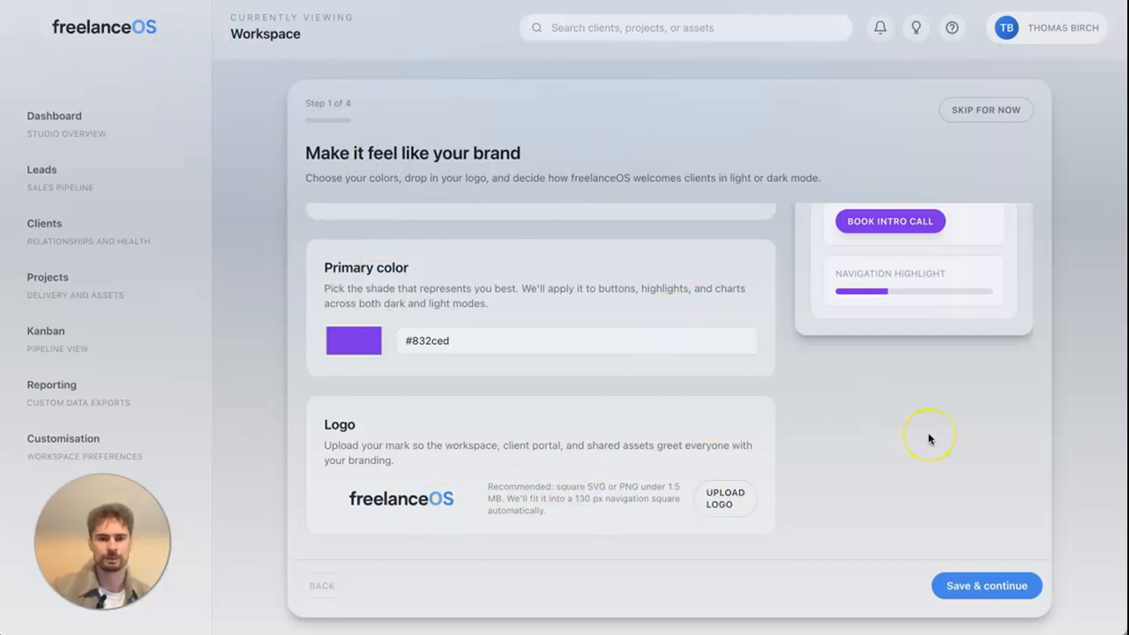
scroll(928, 438, up, 3)
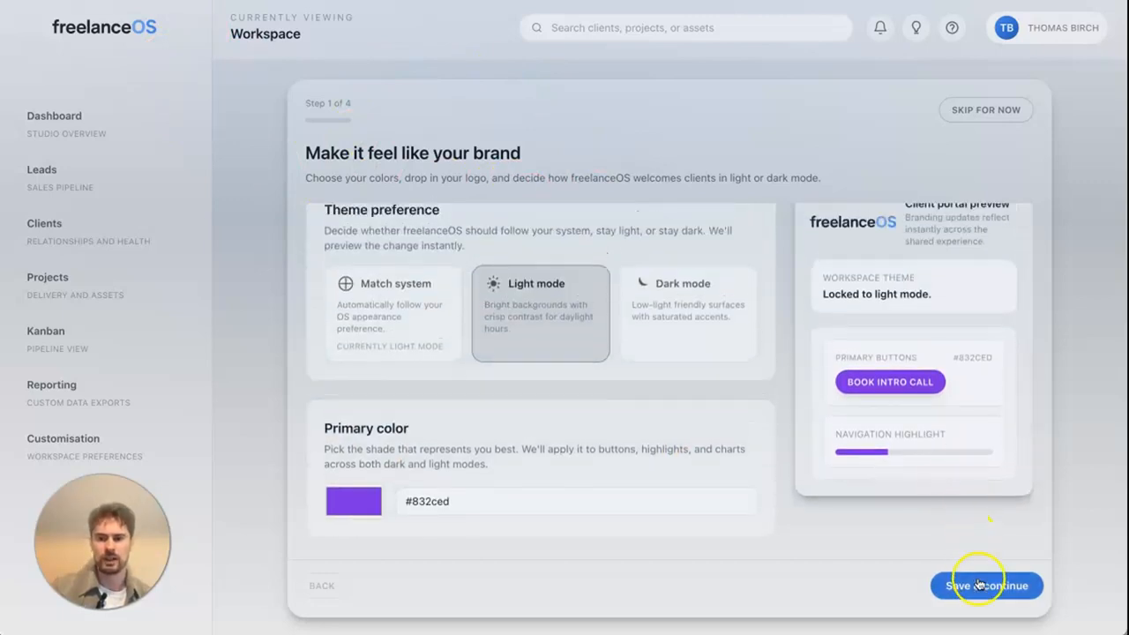
click(979, 584)
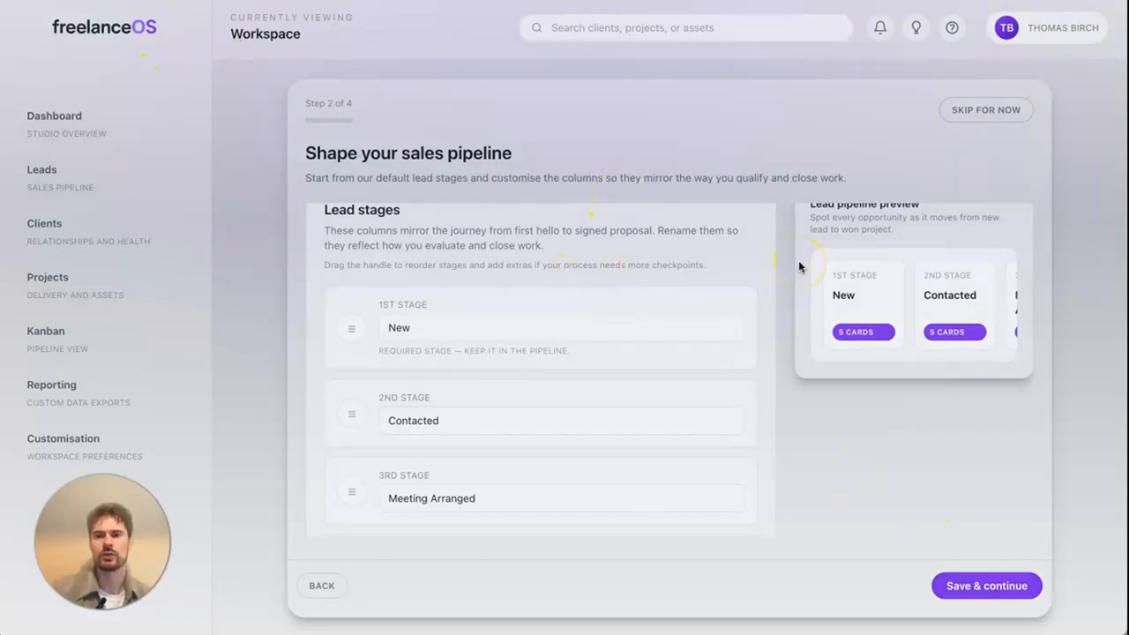
Examine the default lead stages and their order in the sales pipeline setup
scroll(790, 325, up, 1)
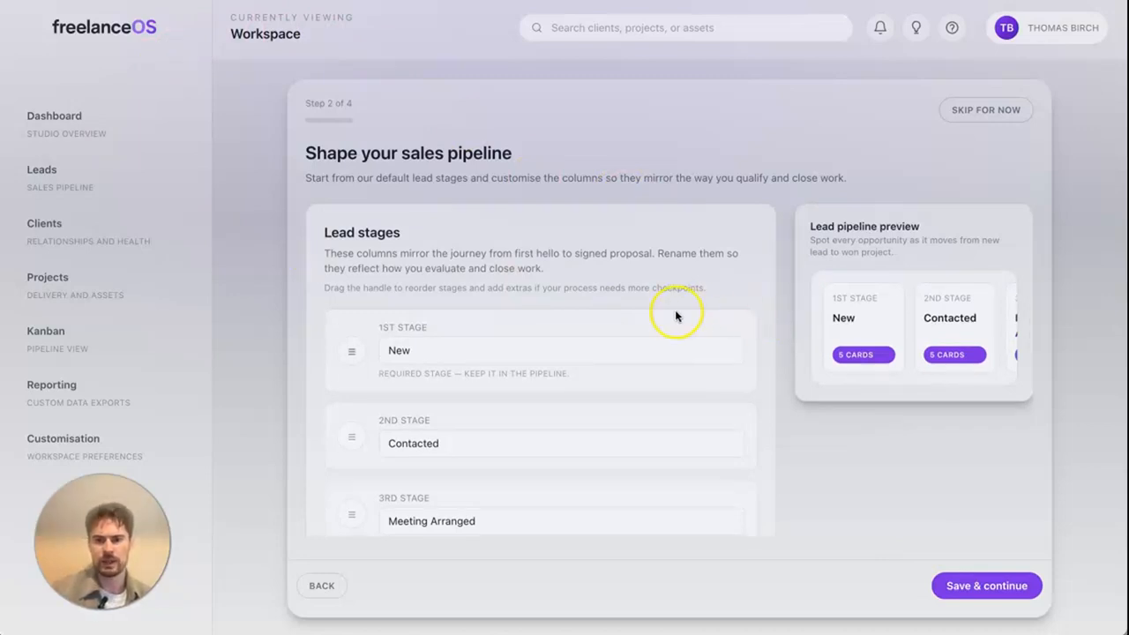
scroll(675, 315, down, 2)
scroll(675, 315, down, 4)
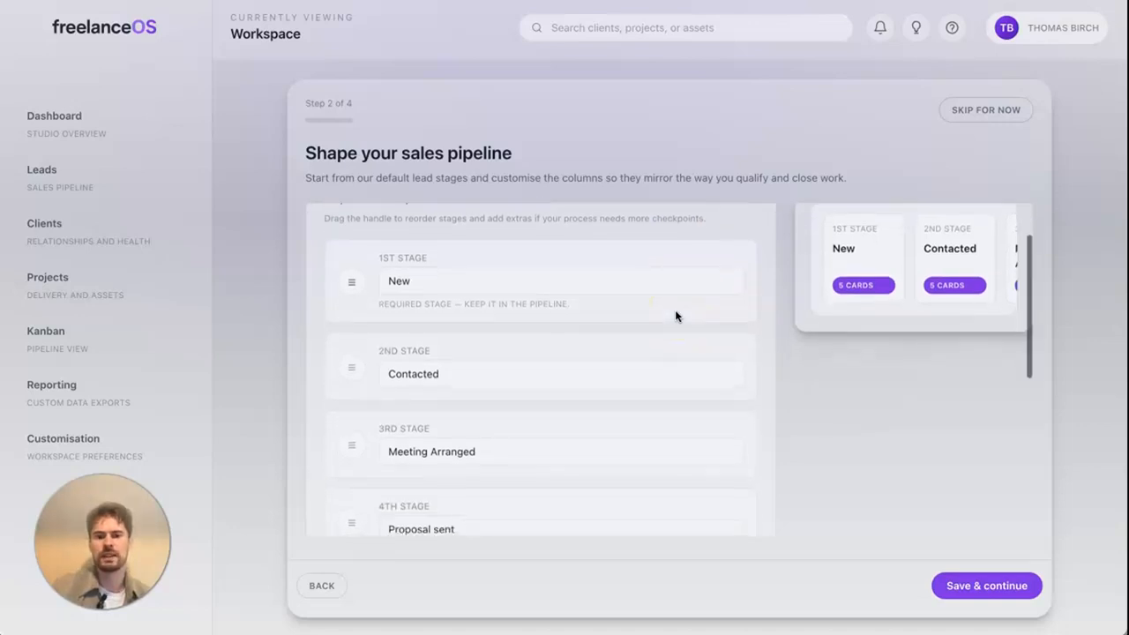
scroll(675, 309, down, 2)
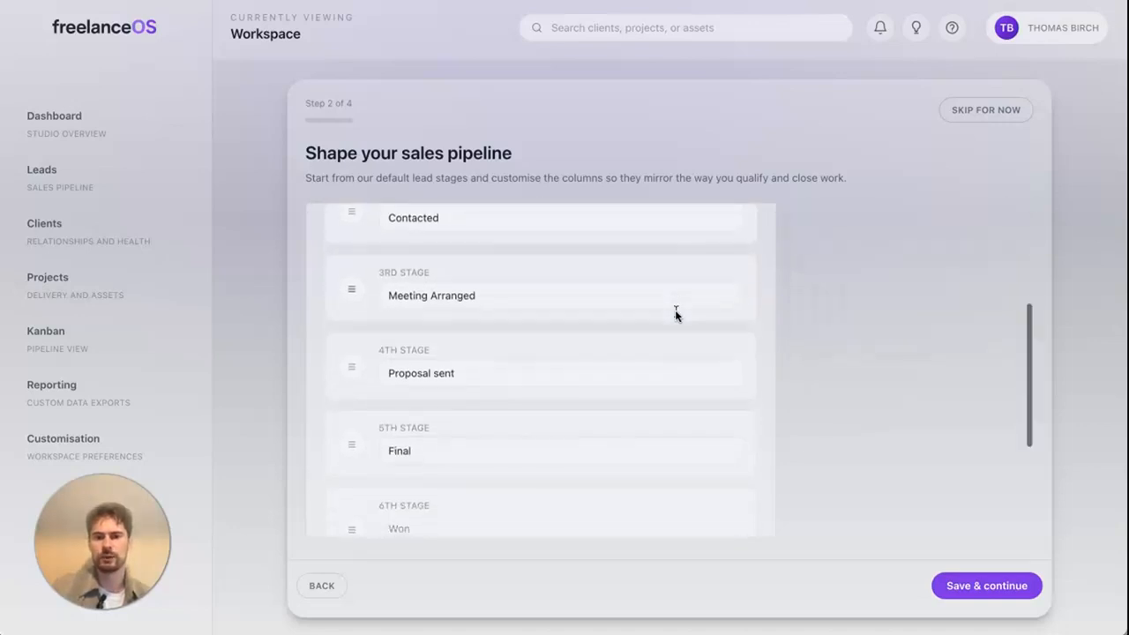
scroll(674, 309, up, 7)
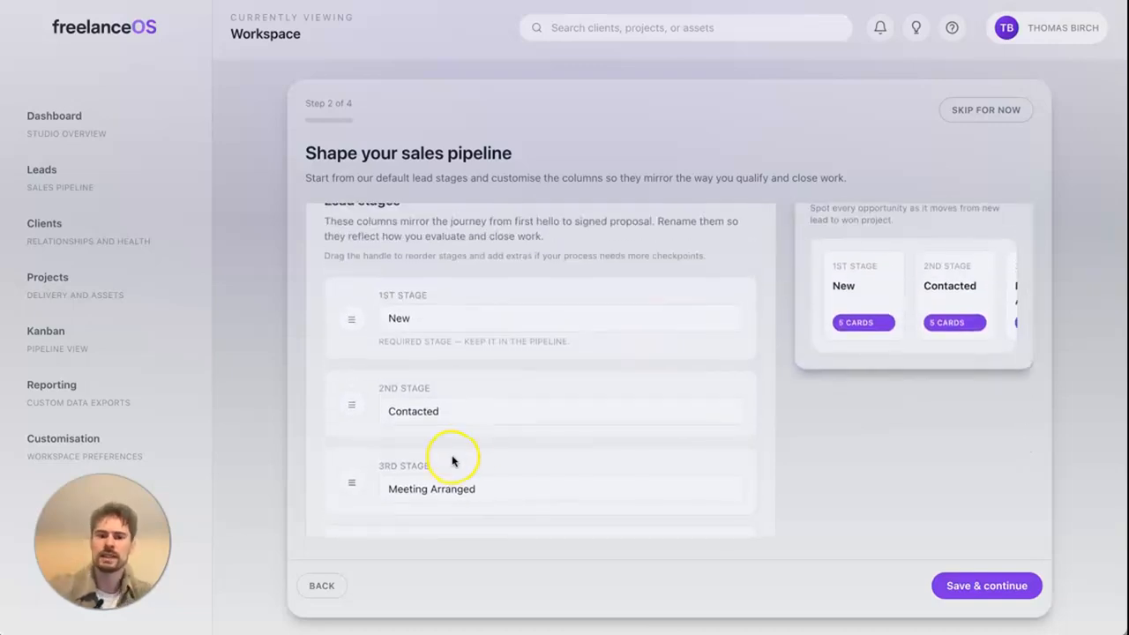
scroll(456, 434, down, 1)
scroll(456, 434, down, 2)
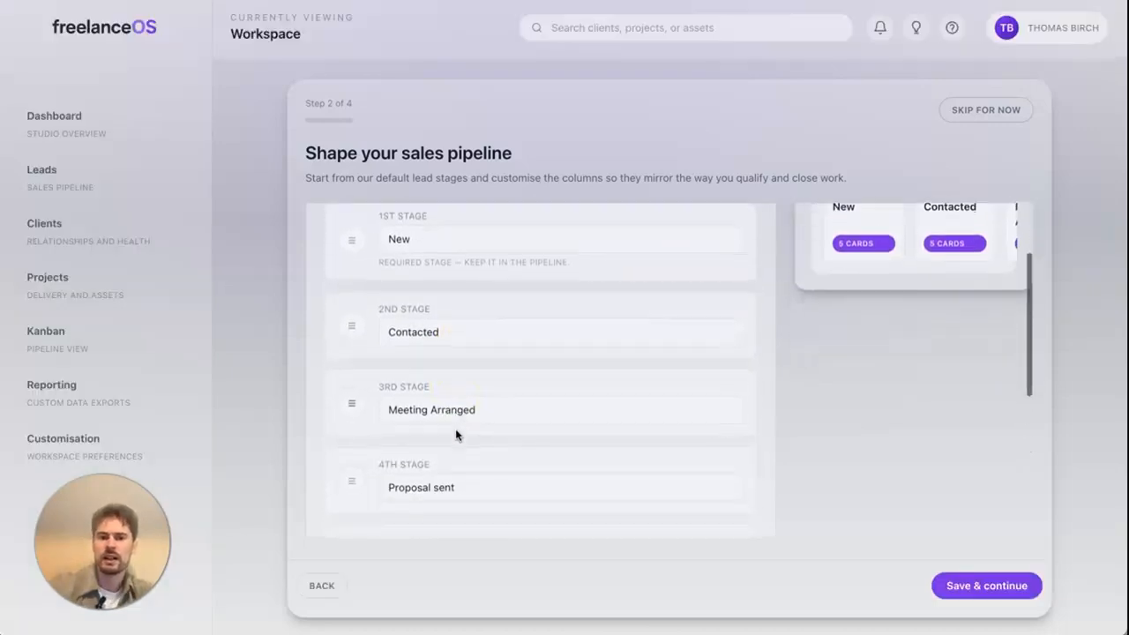
scroll(423, 291, up, 1)
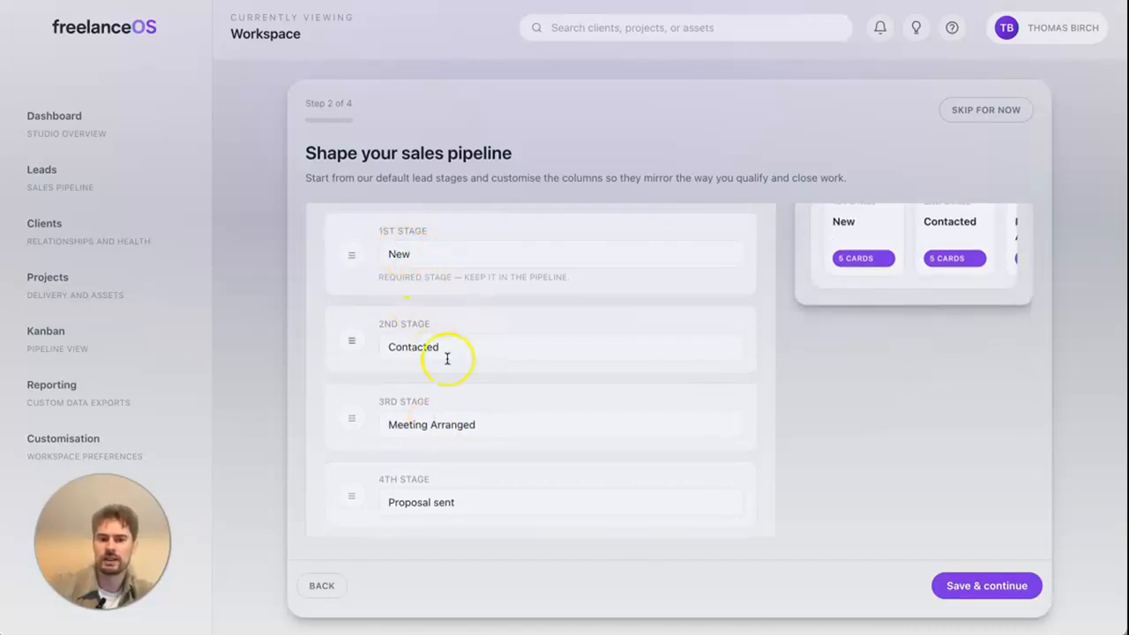
Rename the 3rd lead stage "Linkedin Message Sent" and check it in the lead pipeline preview
double_click(474, 426)
click(473, 428)
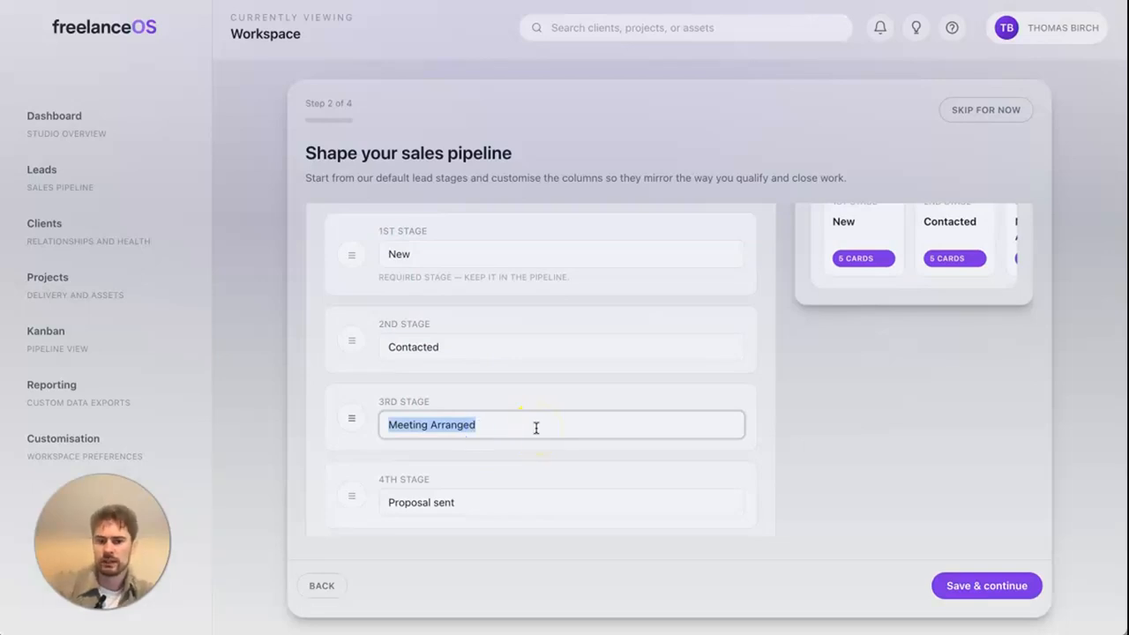
text(M)
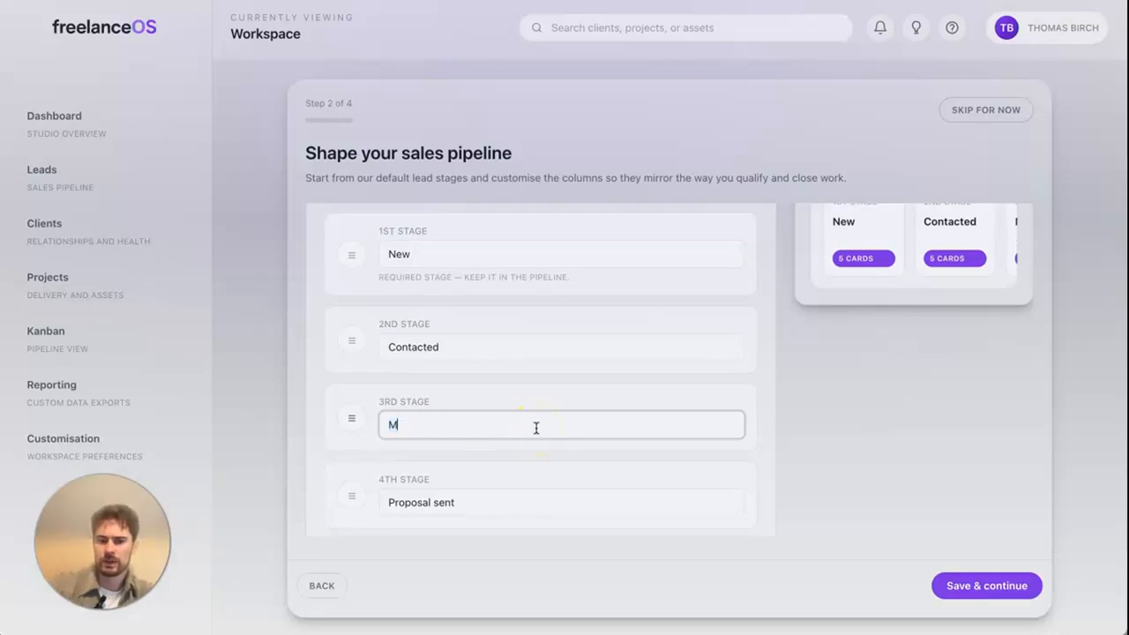
text(essage)
key(ctrl+a)
text(Linkedin Message Sent)
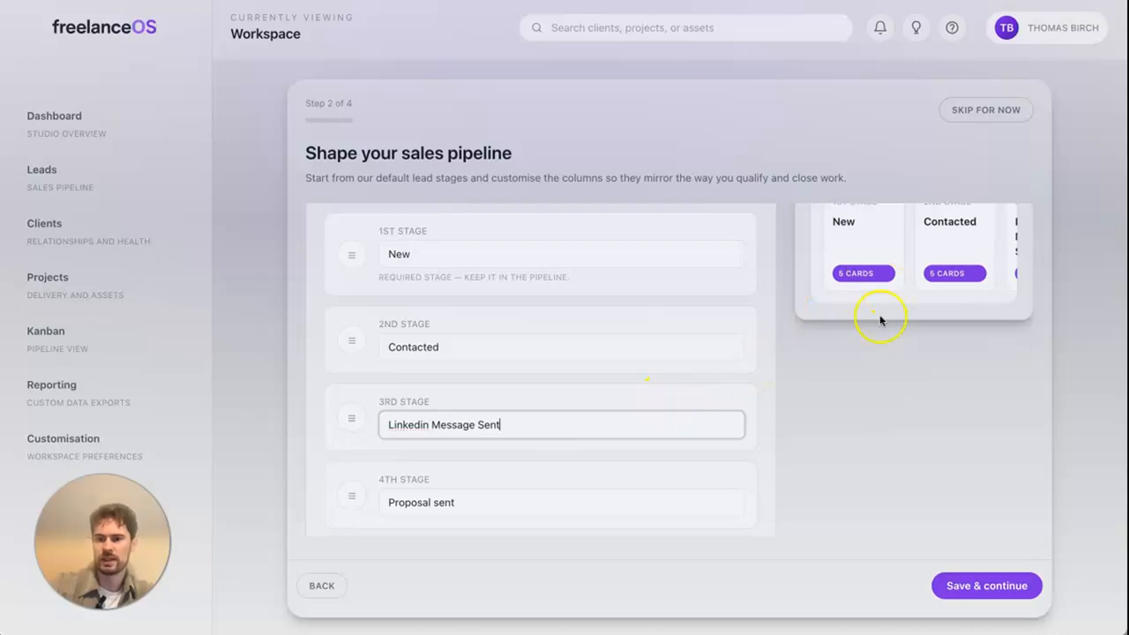
scroll(870, 370, up, 2)
scroll(947, 303, up, 1)
scroll(961, 335, right, 2)
scroll(959, 337, right, 2)
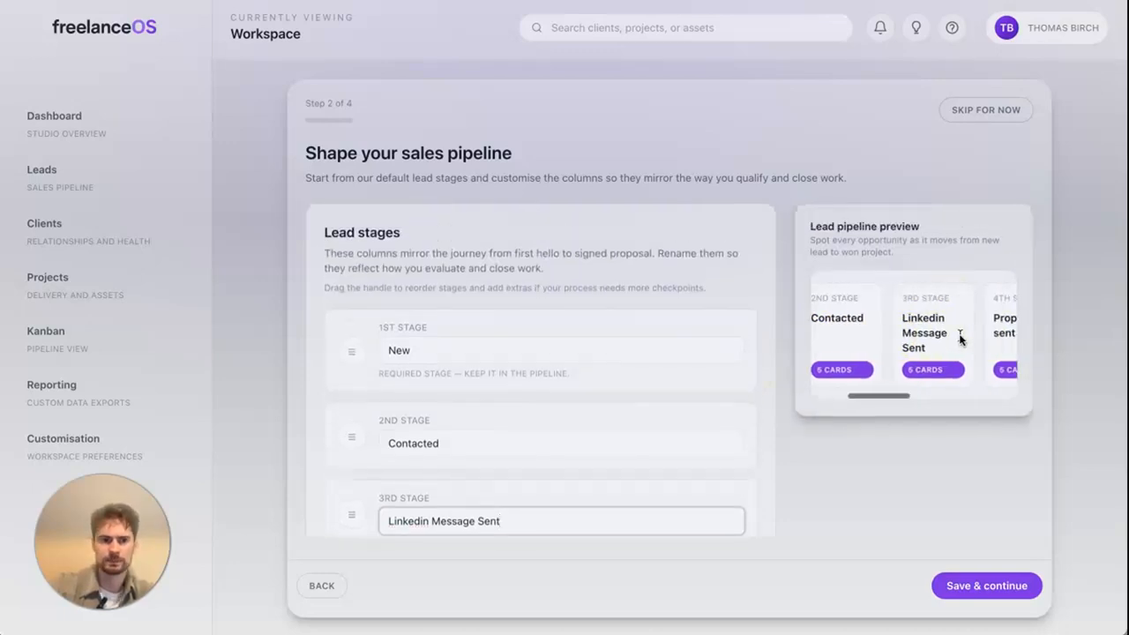
Move the "Proposal sent" stage up to the 3rd position, ahead of "Linkedin Message Sent"
scroll(820, 414, down, 5)
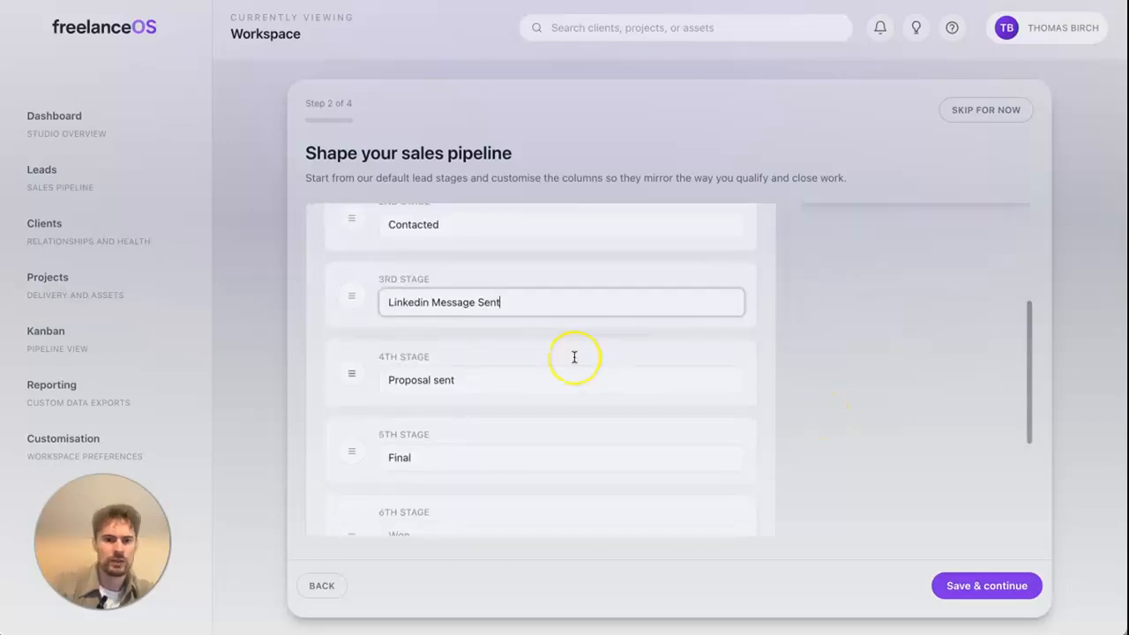
scroll(574, 356, up, 1)
scroll(574, 357, up, 2)
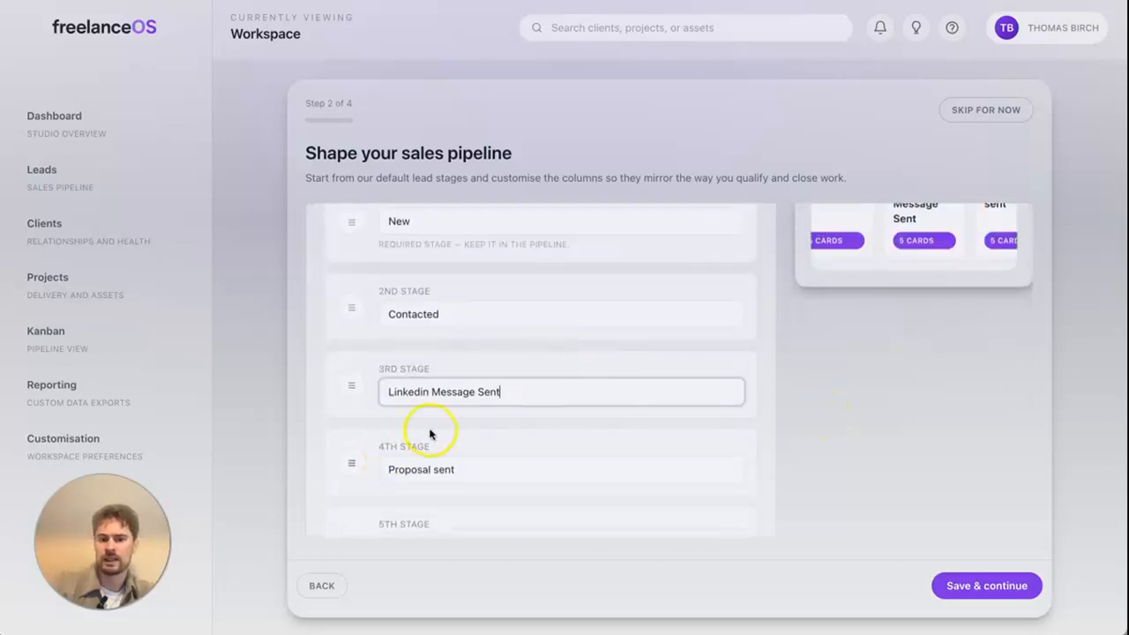
scroll(426, 432, up, 1)
click(352, 501)
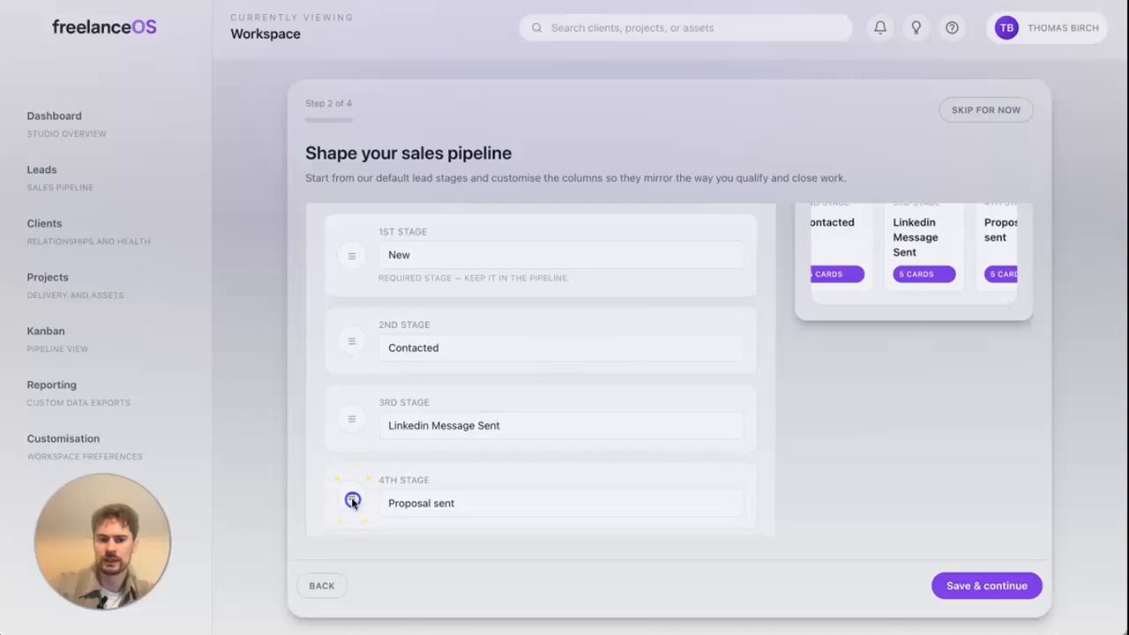
drag(352, 499, 345, 418)
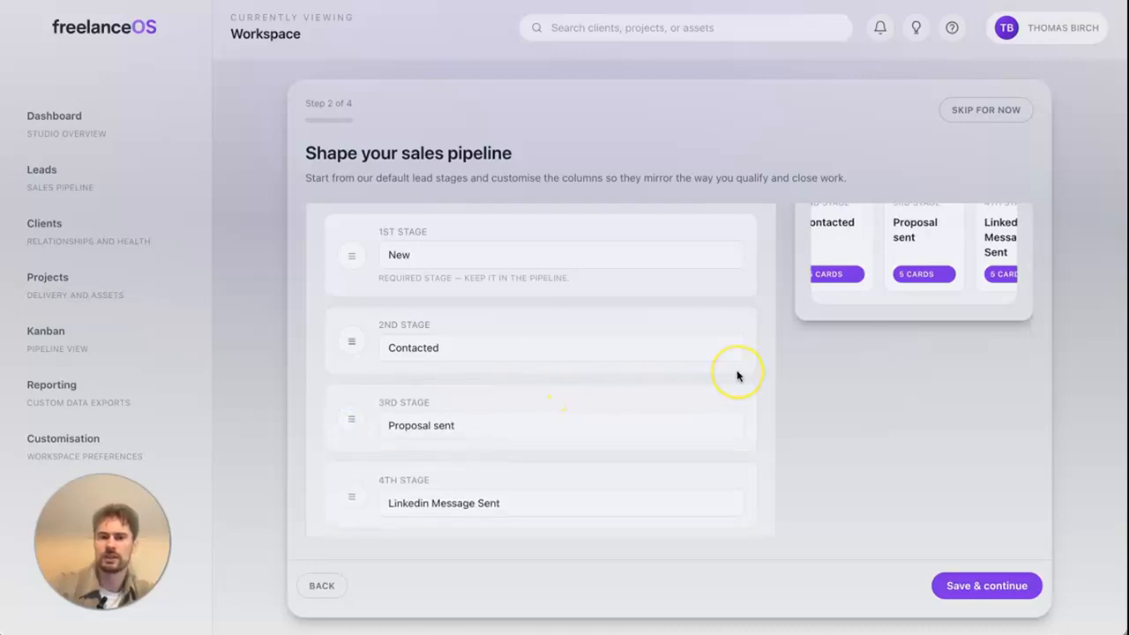
scroll(737, 375, up, 1)
scroll(874, 285, left, 1)
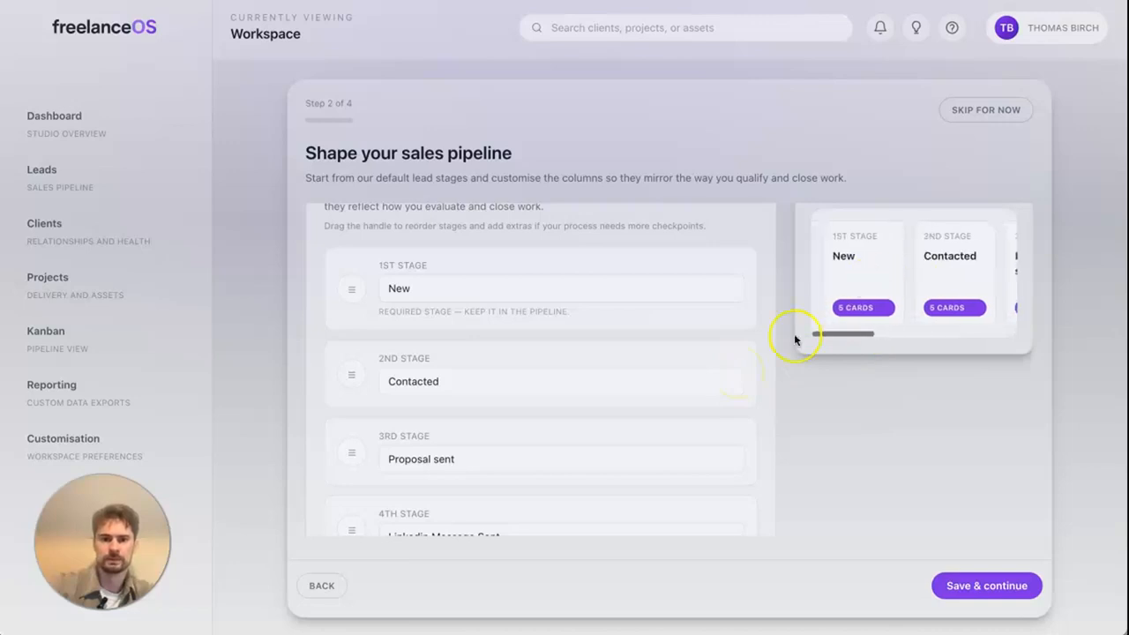
Review the remaining lead stages, then save the sales pipeline and continue to the client fields
scroll(795, 339, down, 4)
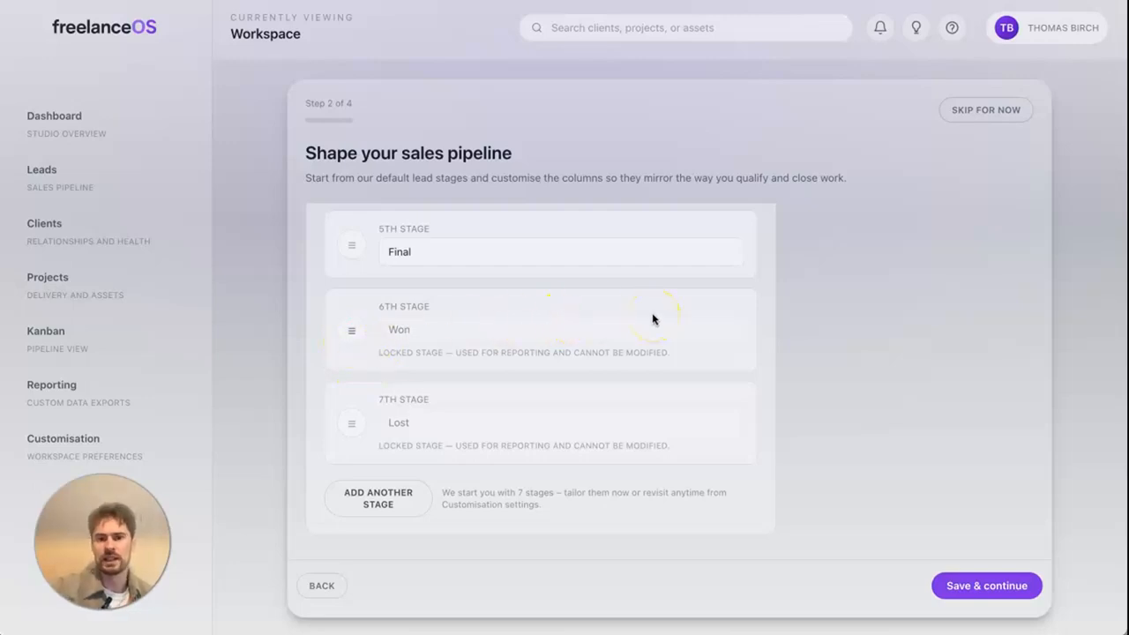
scroll(852, 291, up, 5)
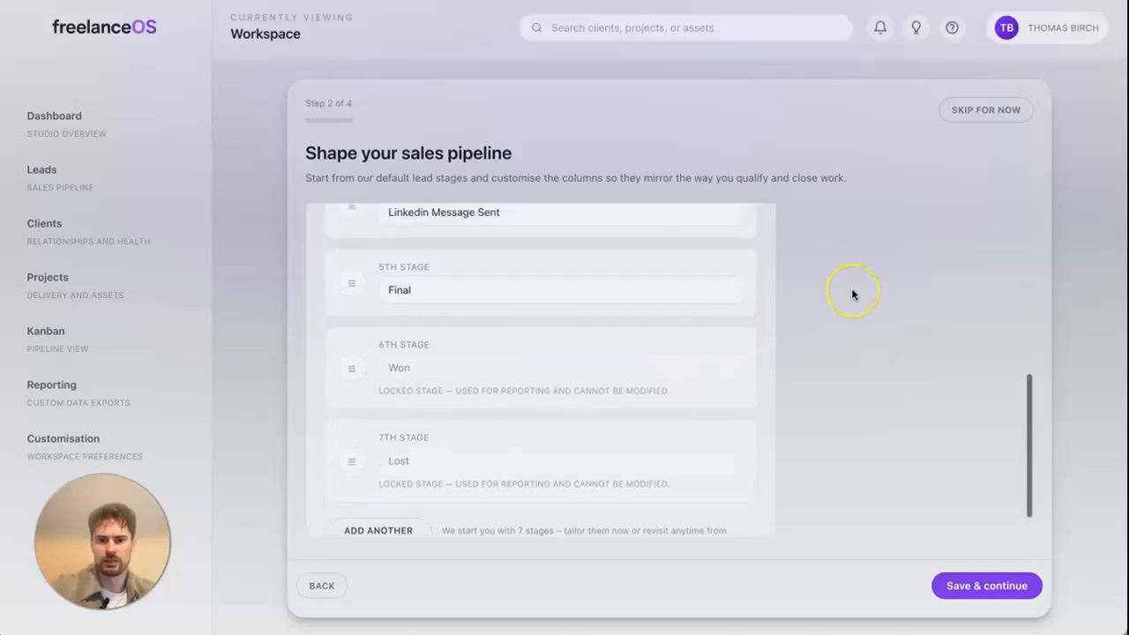
scroll(851, 294, up, 5)
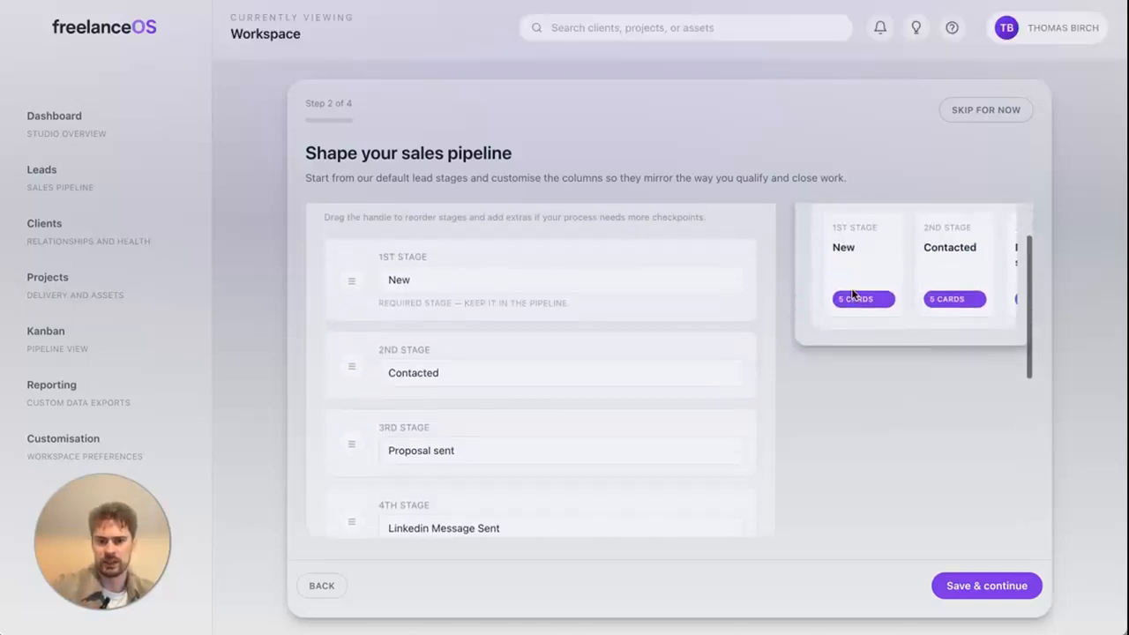
click(973, 589)
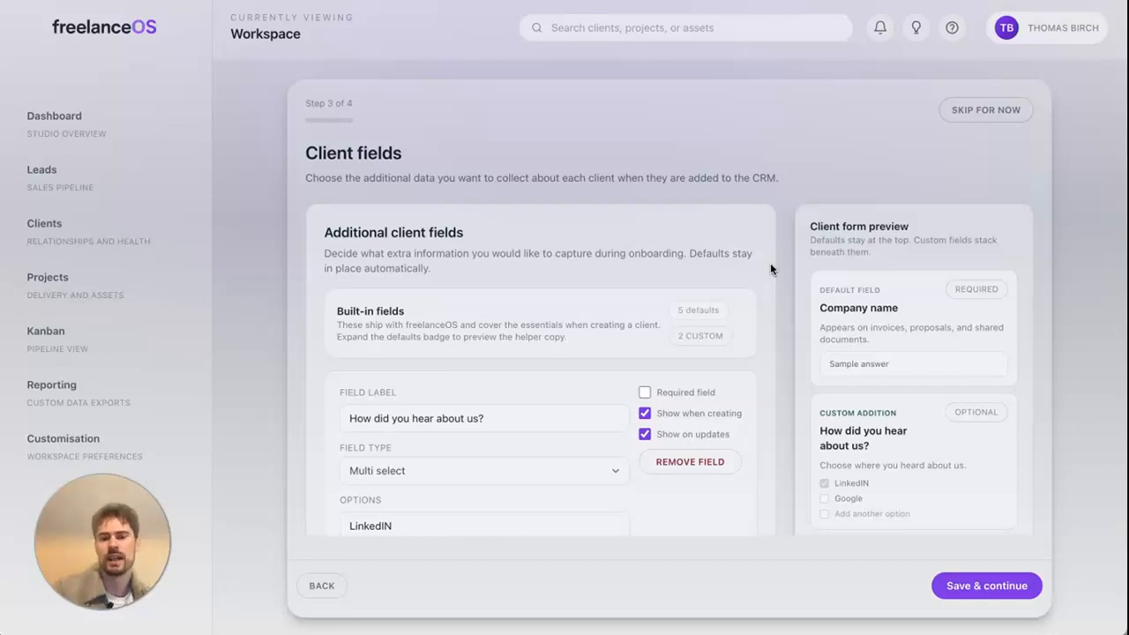
Expand the built-in client fields to examine the defaults, then collapse them
scroll(726, 259, down, 1)
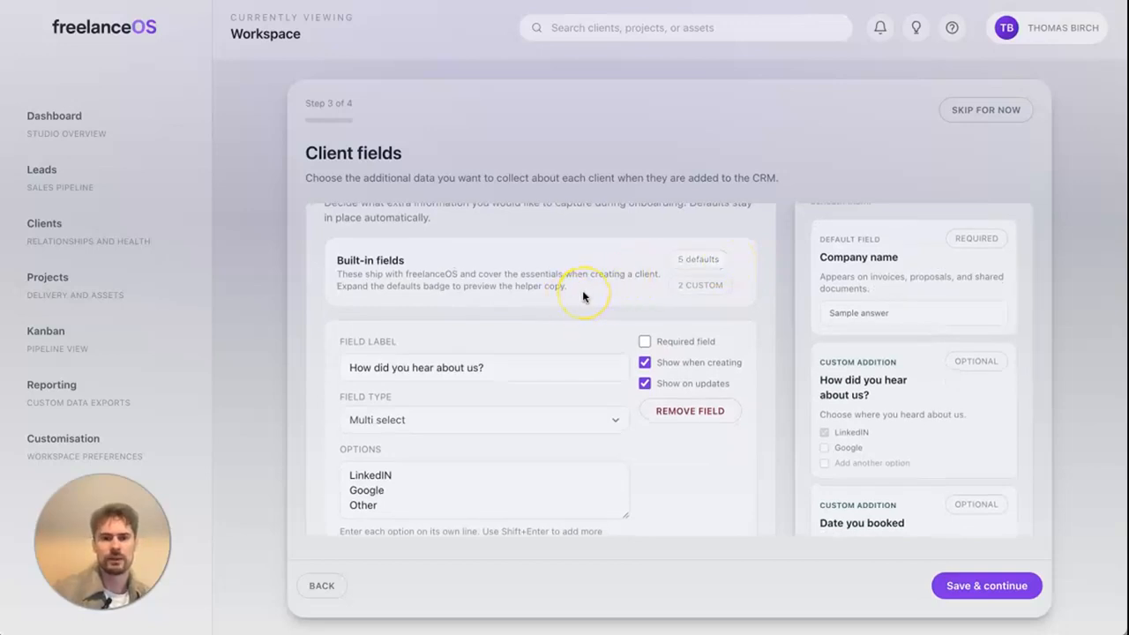
scroll(582, 296, down, 1)
scroll(582, 296, up, 2)
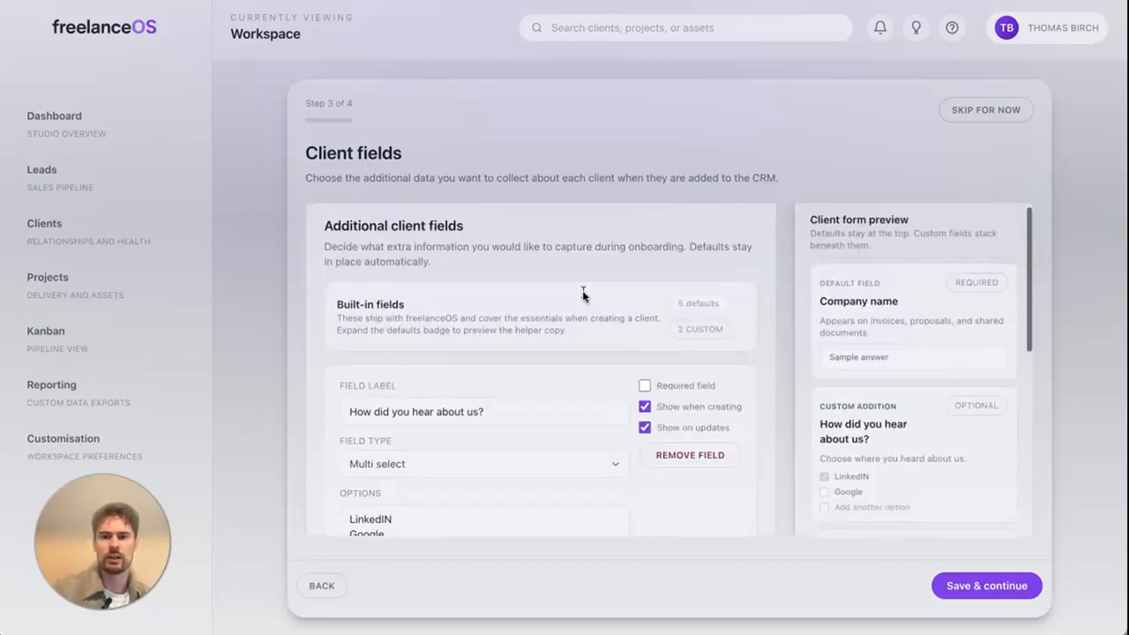
click(693, 314)
scroll(693, 317, down, 2)
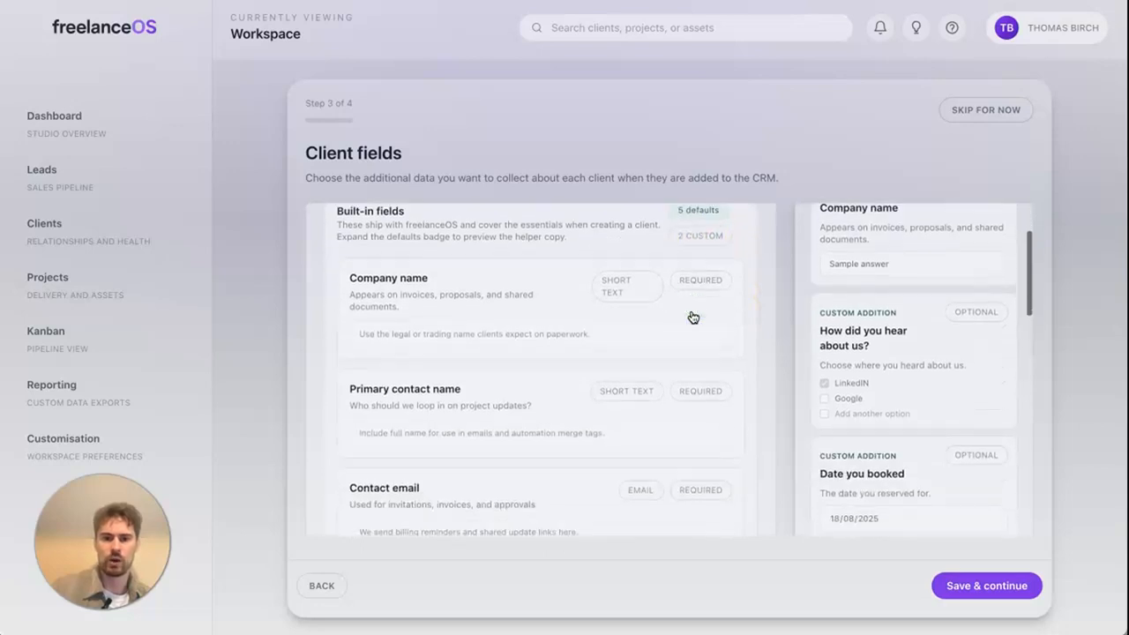
scroll(693, 317, up, 1)
click(701, 237)
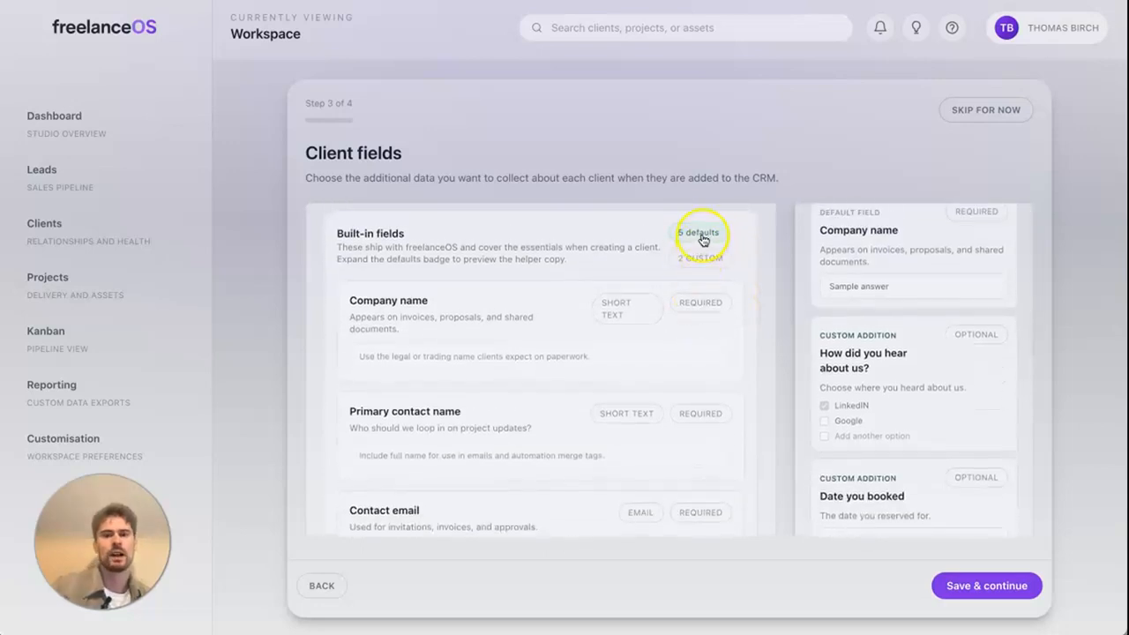
Inspect the field types available for "How did you hear about us?" without changing it, then view the remaining custom client fields
scroll(605, 265, down, 2)
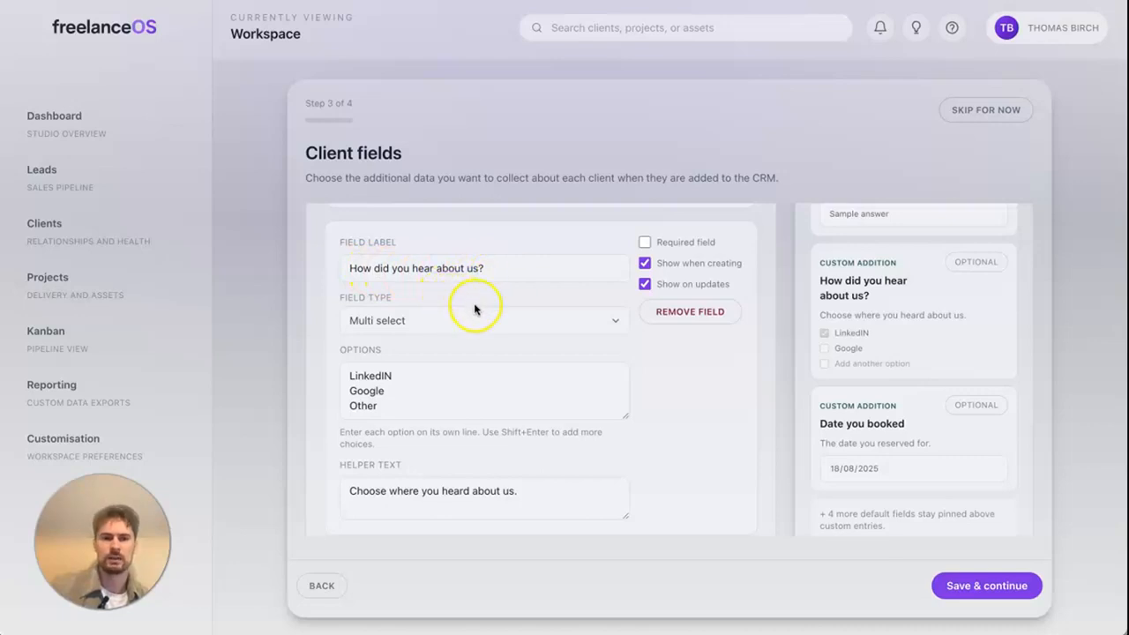
click(517, 330)
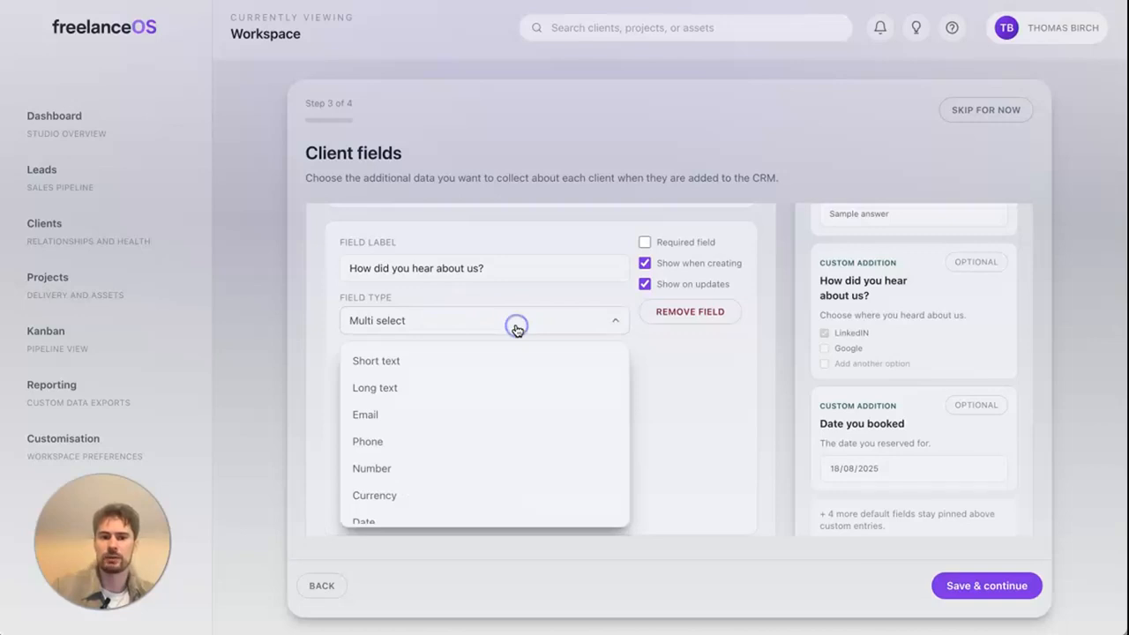
click(682, 353)
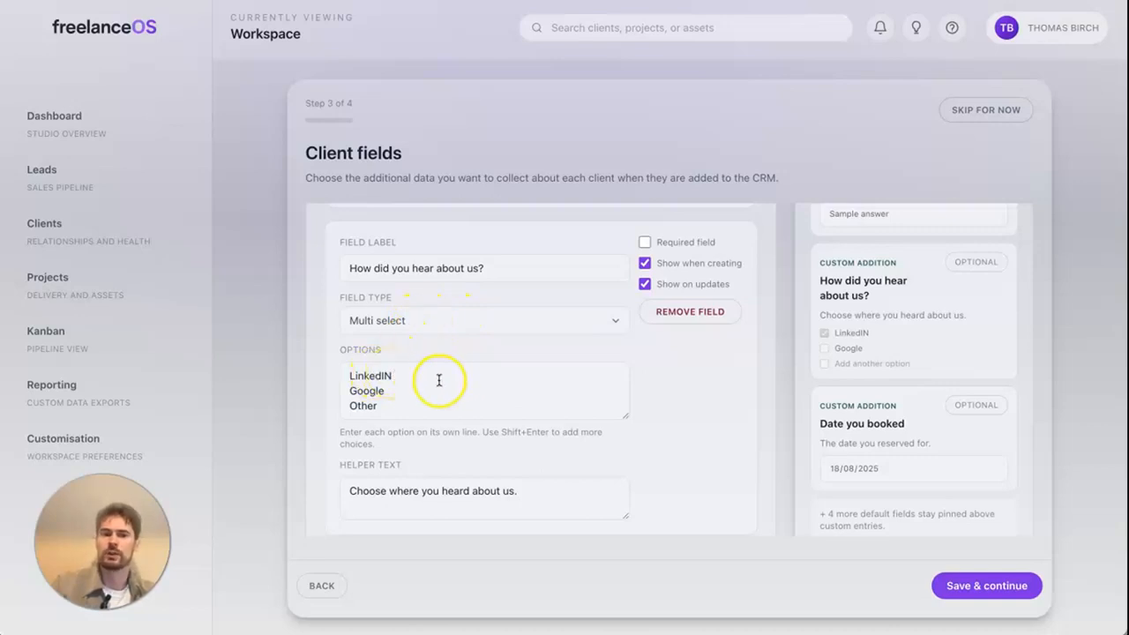
scroll(709, 423, down, 5)
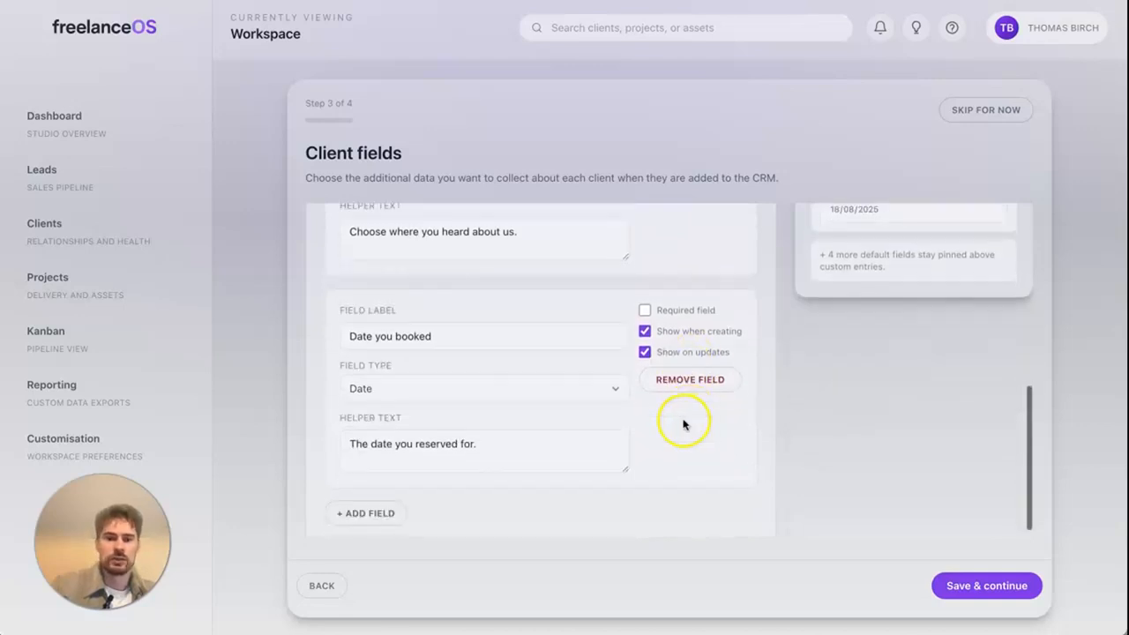
Check the field types offered for "Date you booked" without changing it, then save the client fields and continue to the project fields
click(596, 386)
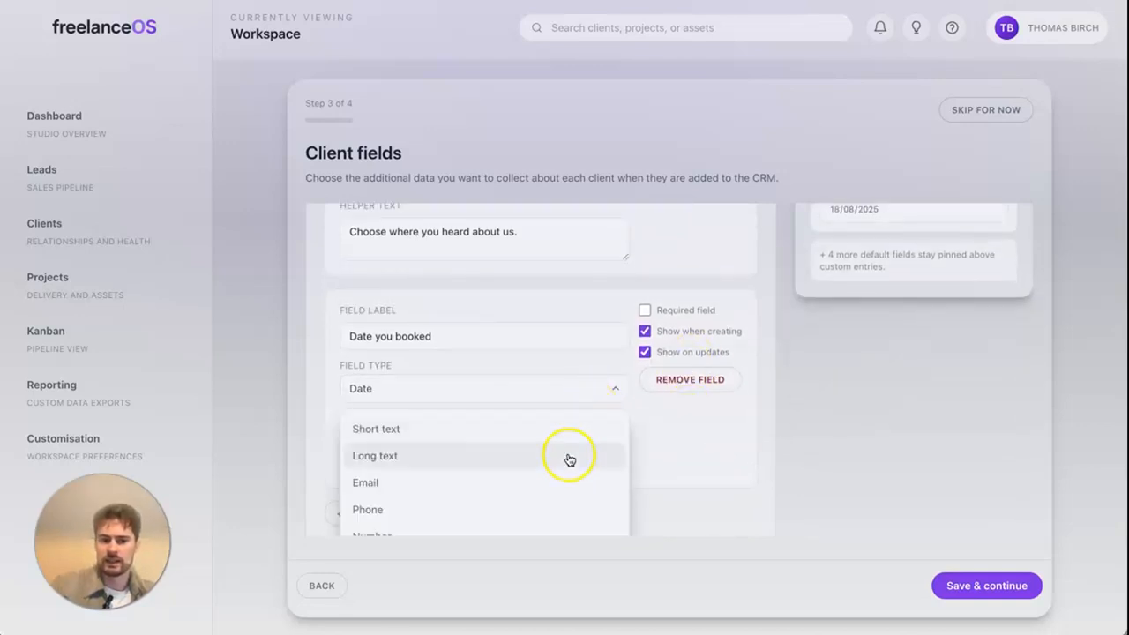
click(715, 439)
scroll(714, 439, up, 2)
scroll(715, 439, up, 3)
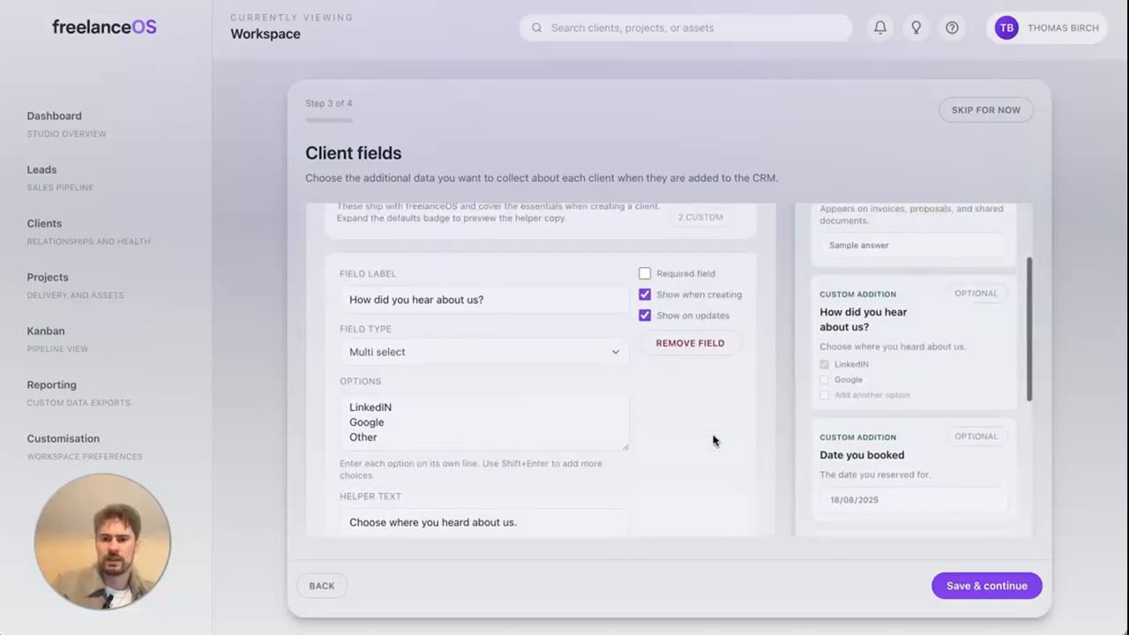
scroll(715, 440, up, 1)
scroll(714, 440, down, 1)
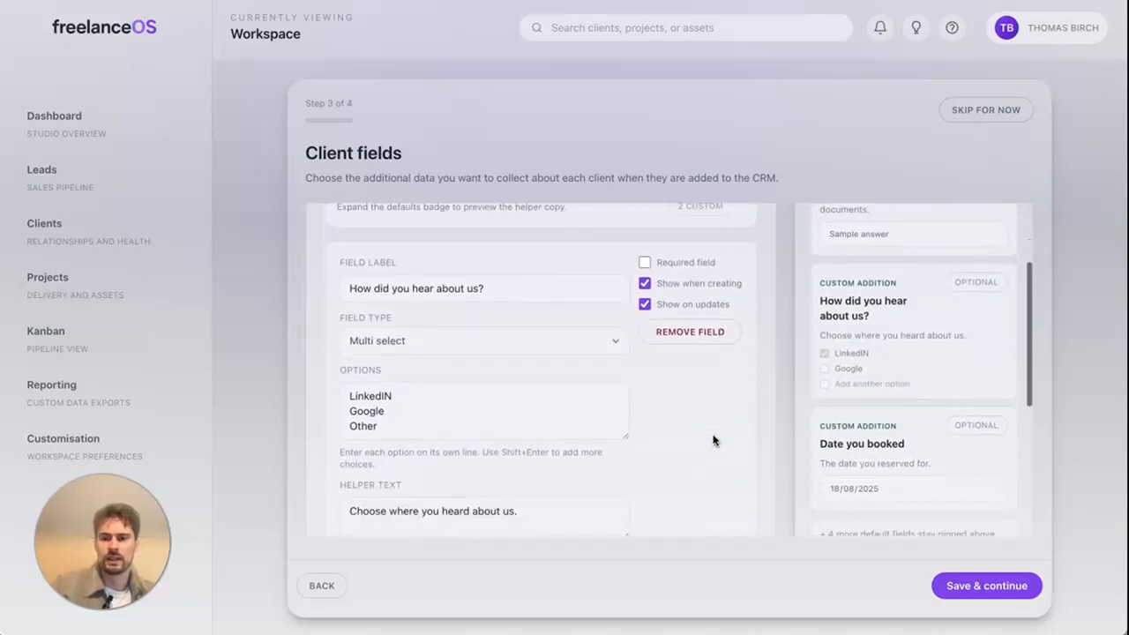
scroll(714, 440, down, 1)
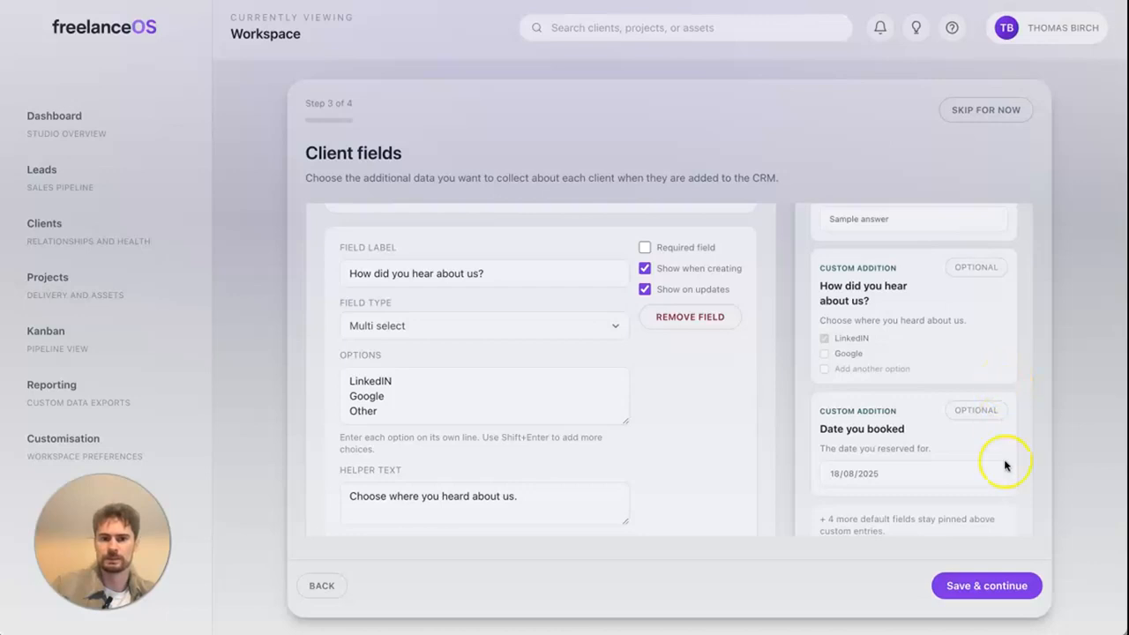
click(970, 586)
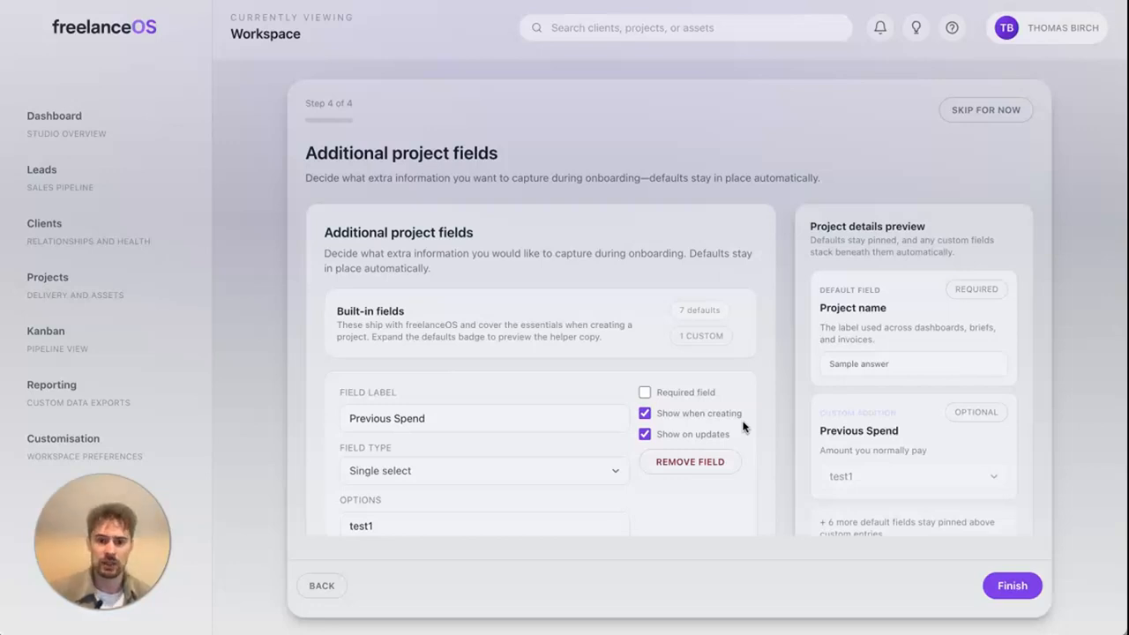
Add a custom project field labelled "Services" below the "Previous Spend" field
click(522, 385)
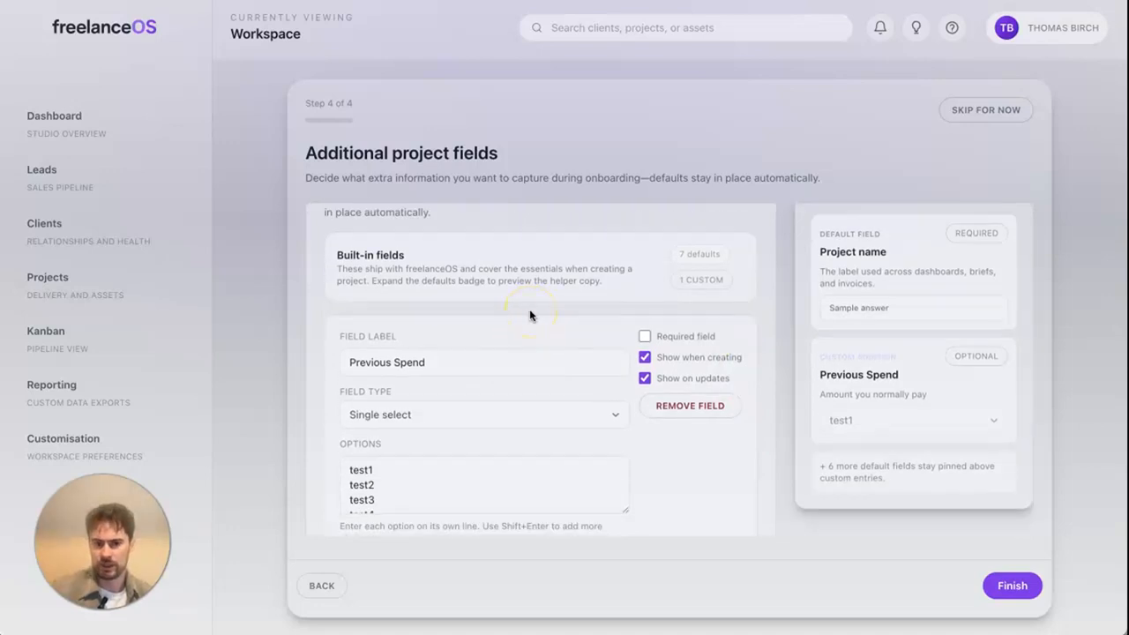
scroll(529, 315, down, 2)
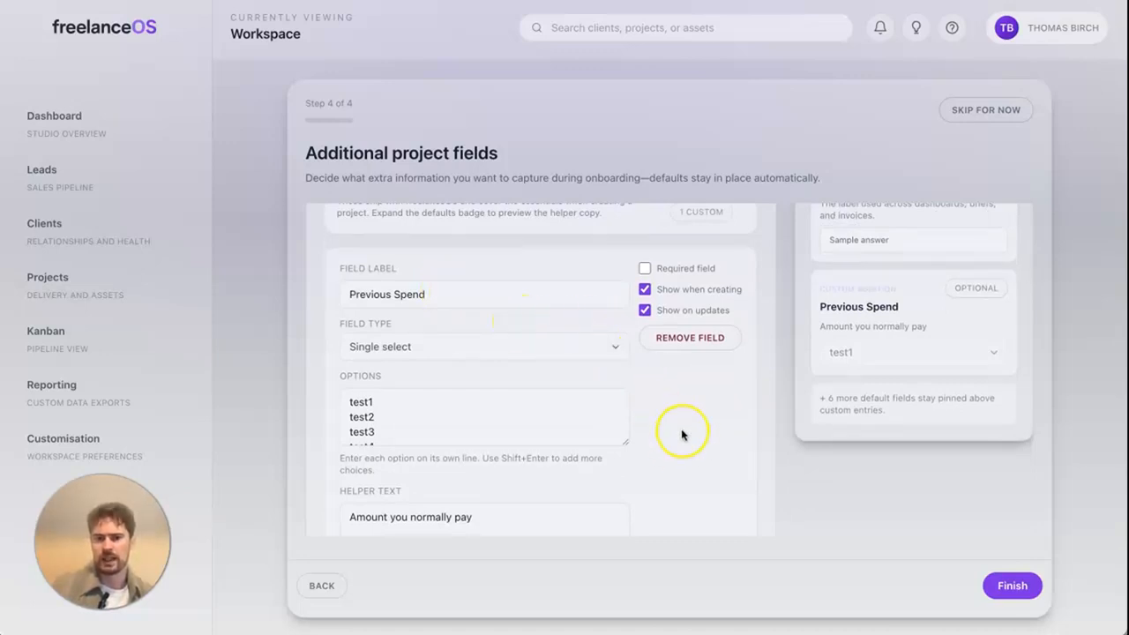
scroll(679, 436, down, 2)
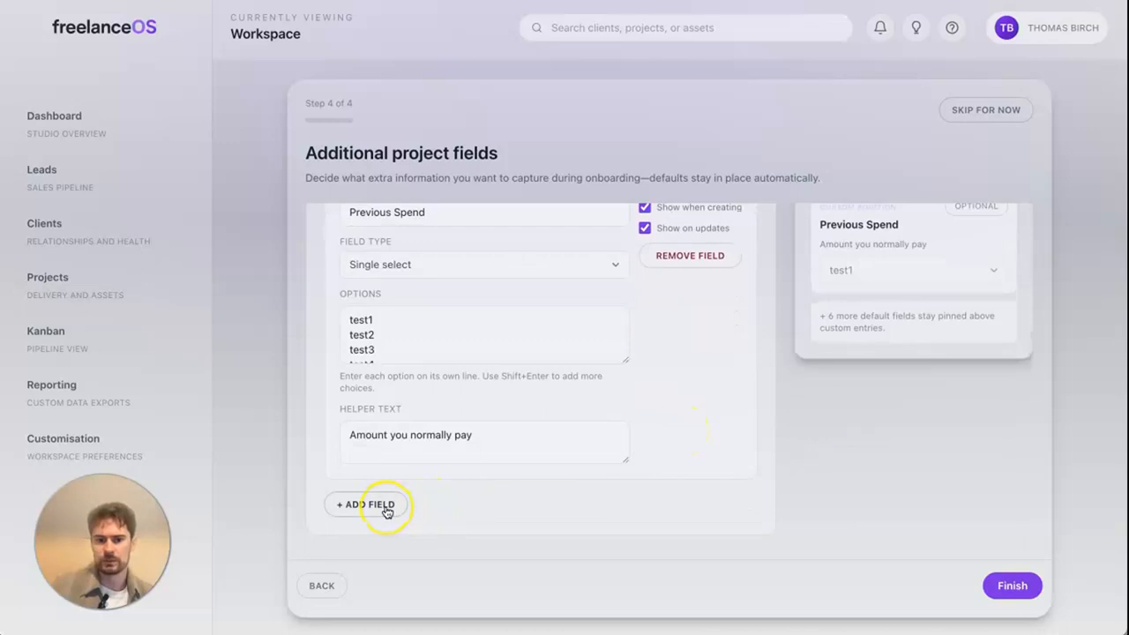
scroll(565, 477, up, 4)
scroll(564, 477, down, 3)
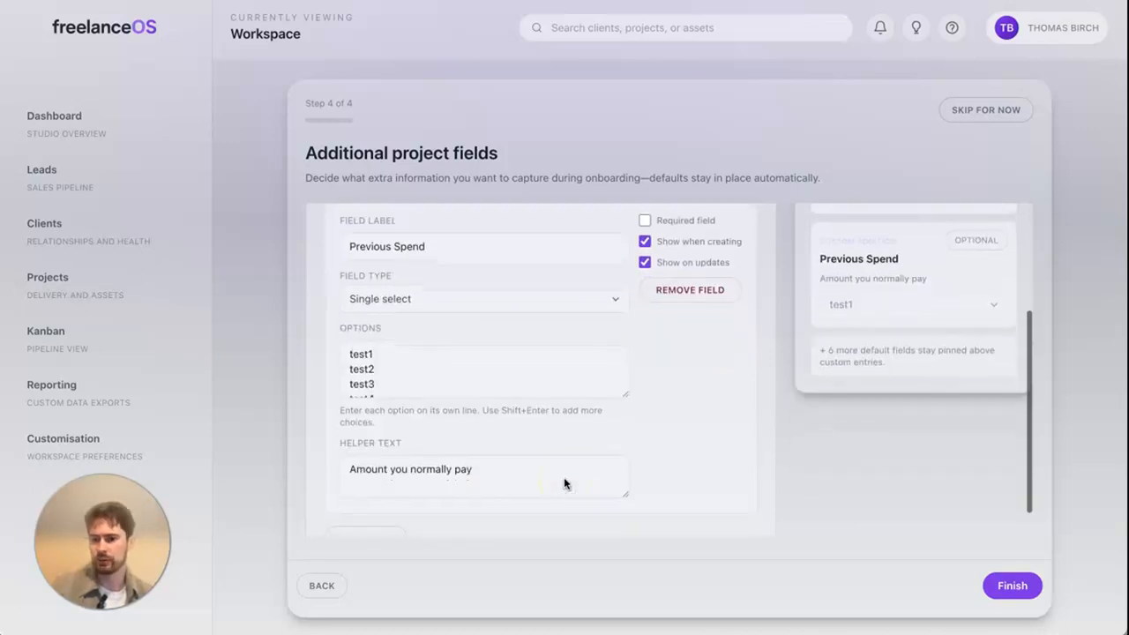
scroll(358, 522, down, 1)
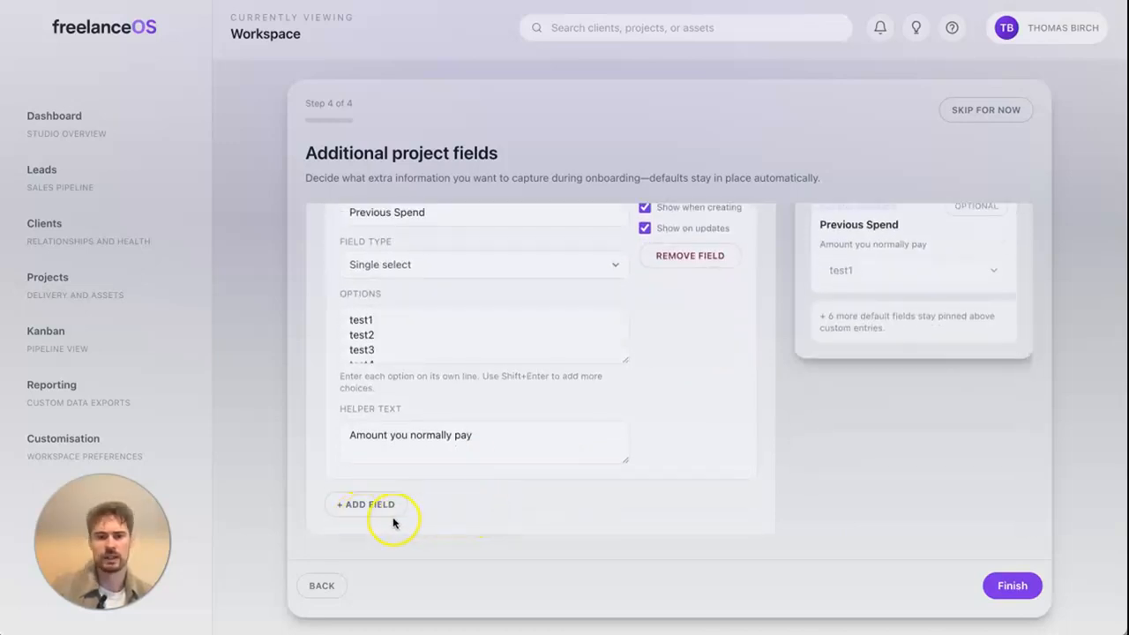
click(375, 503)
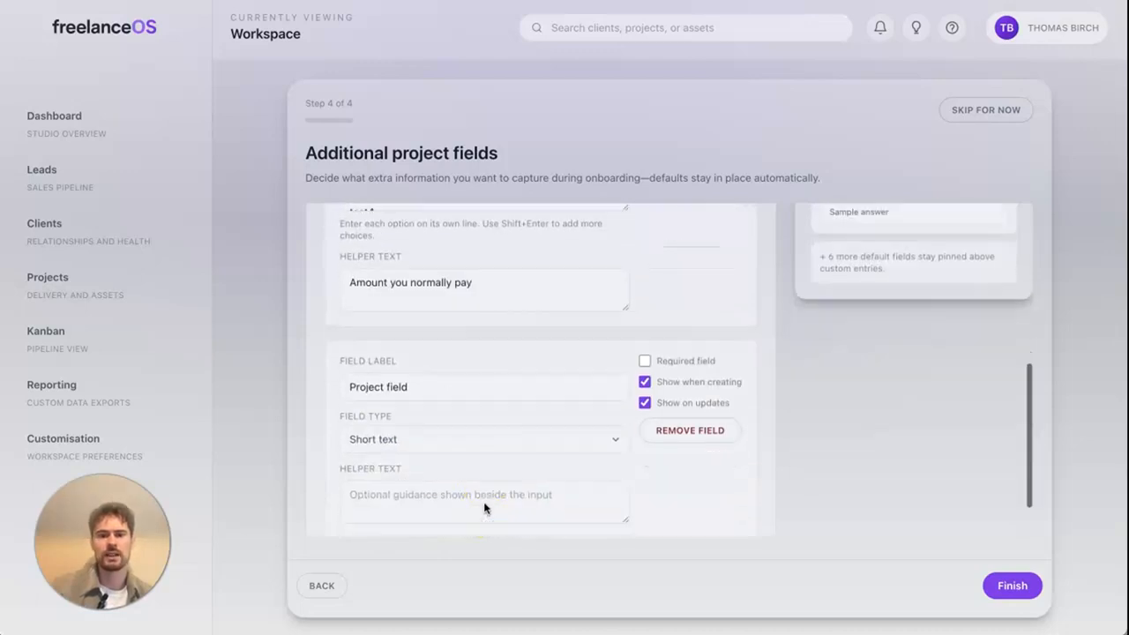
triple_click(426, 350)
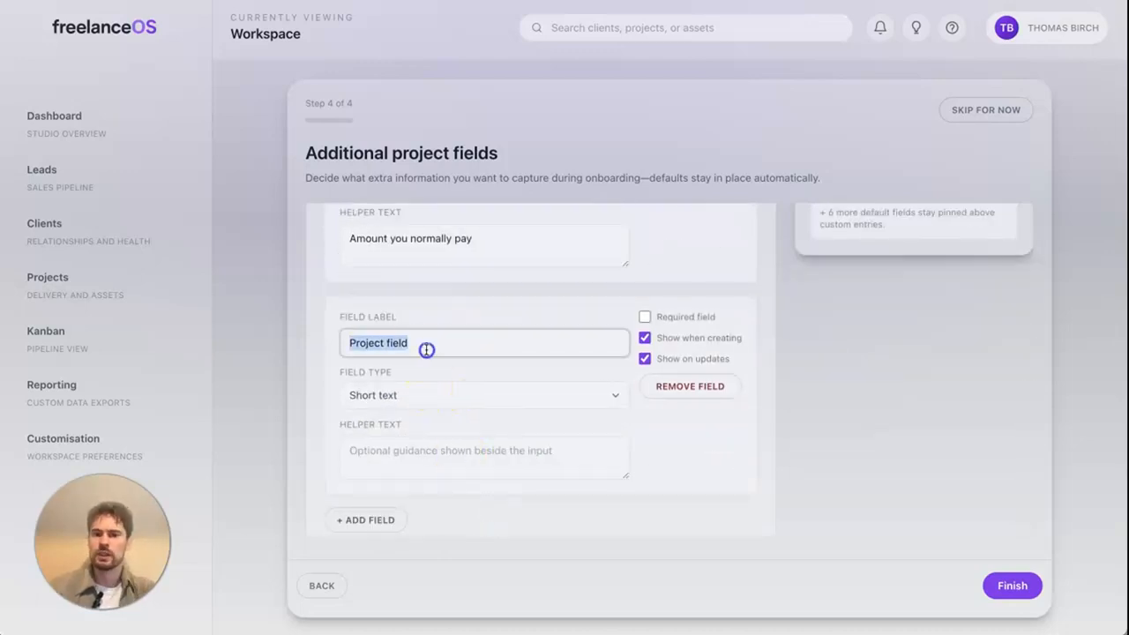
text(Services)
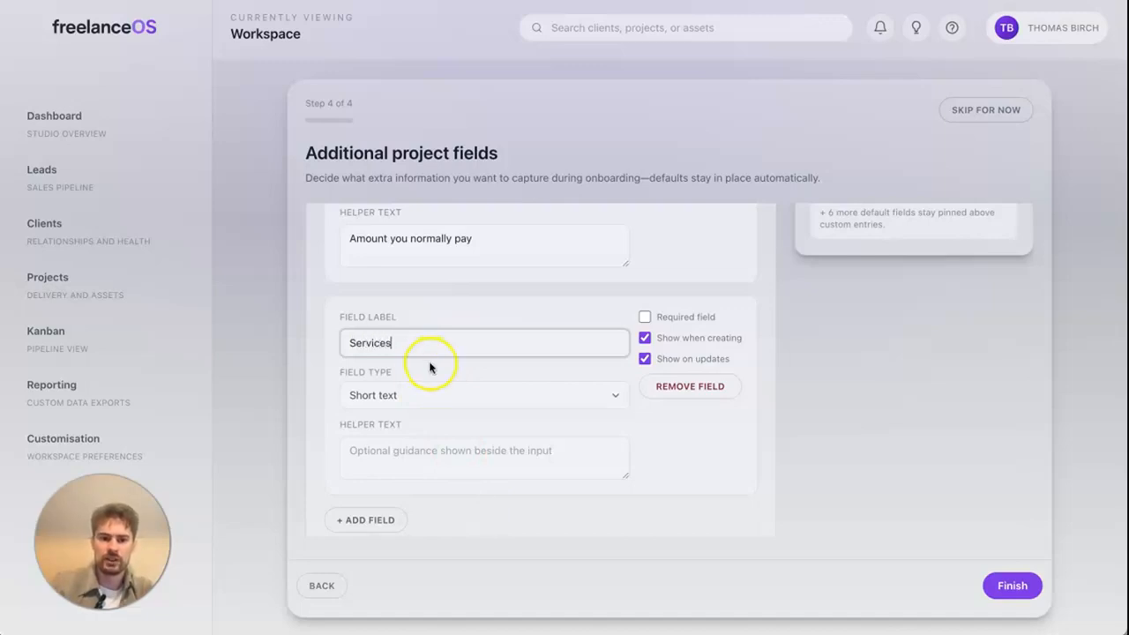
Set the field type of the "Services" project field to Single select
click(405, 395)
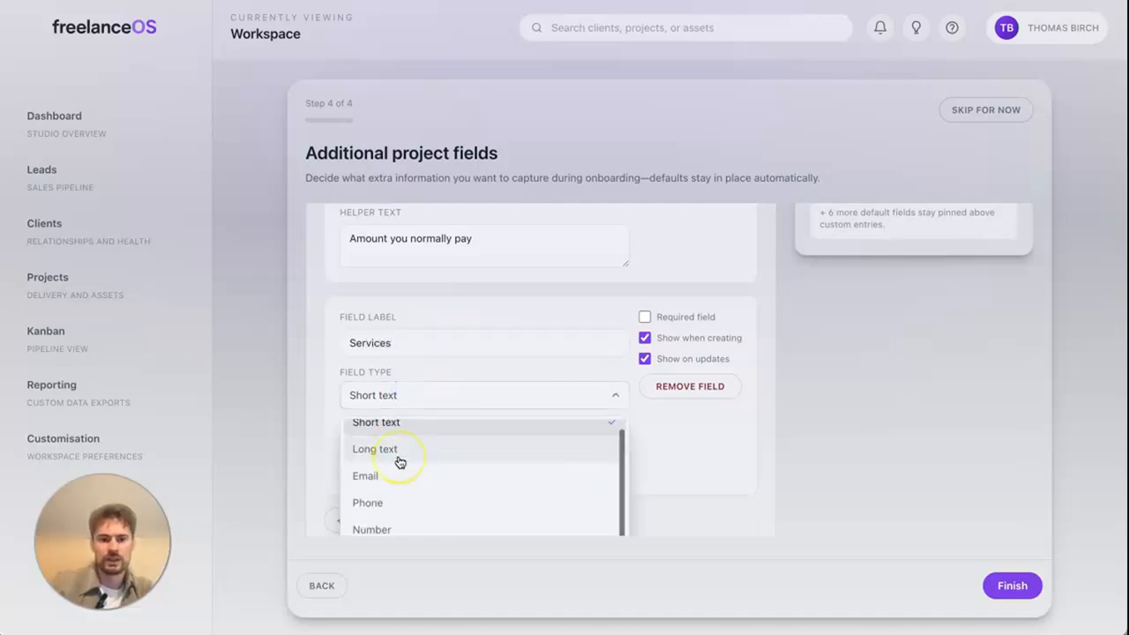
scroll(398, 460, down, 3)
scroll(399, 460, up, 2)
scroll(399, 461, down, 3)
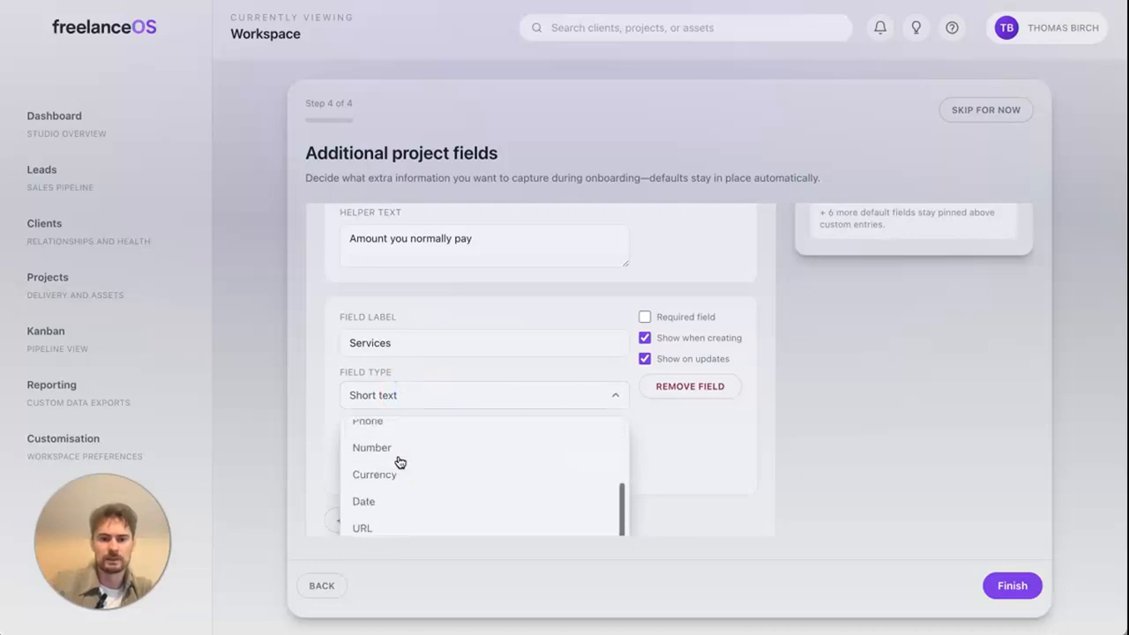
scroll(391, 385, down, 2)
click(403, 492)
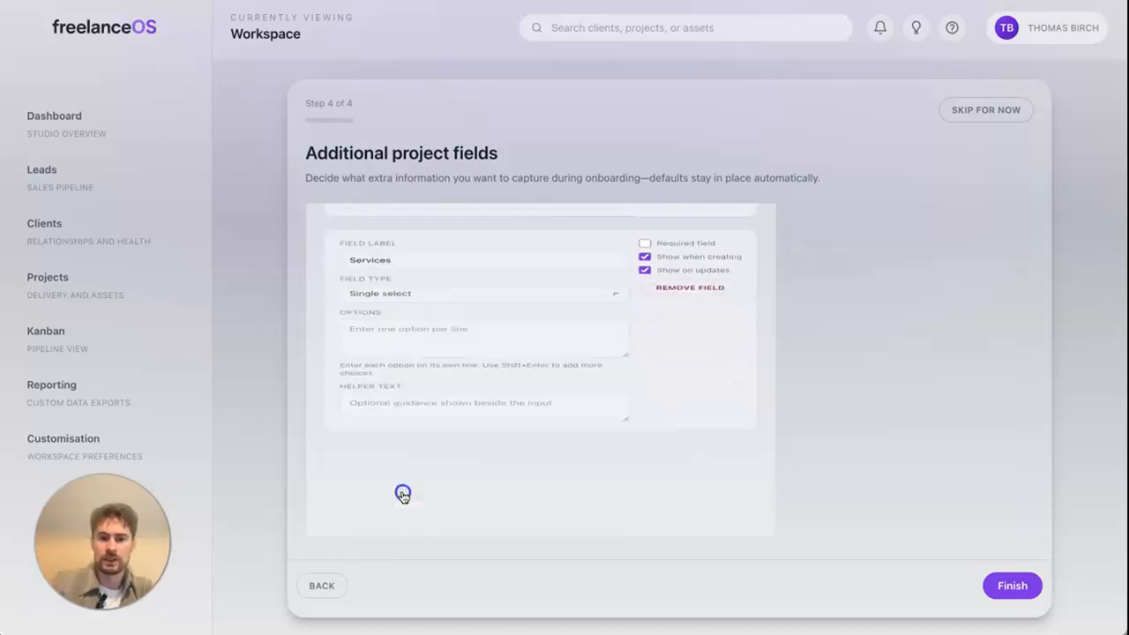
Enter Coaching, Workshops and Webinars as the options of the "Services" field, one per line
click(401, 389)
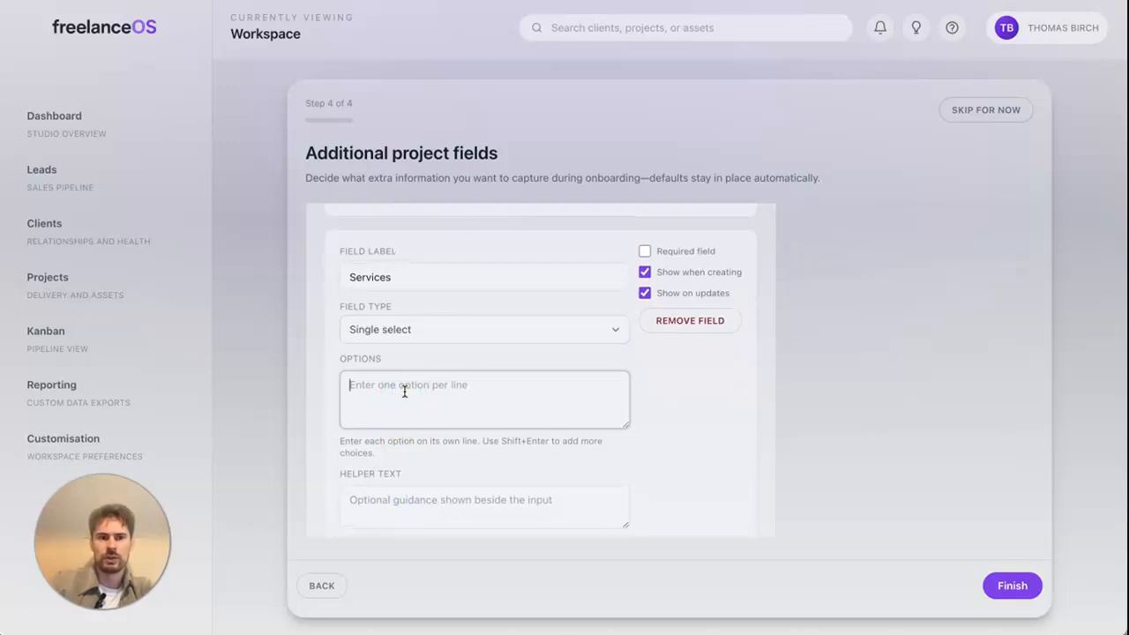
text(Coaching)
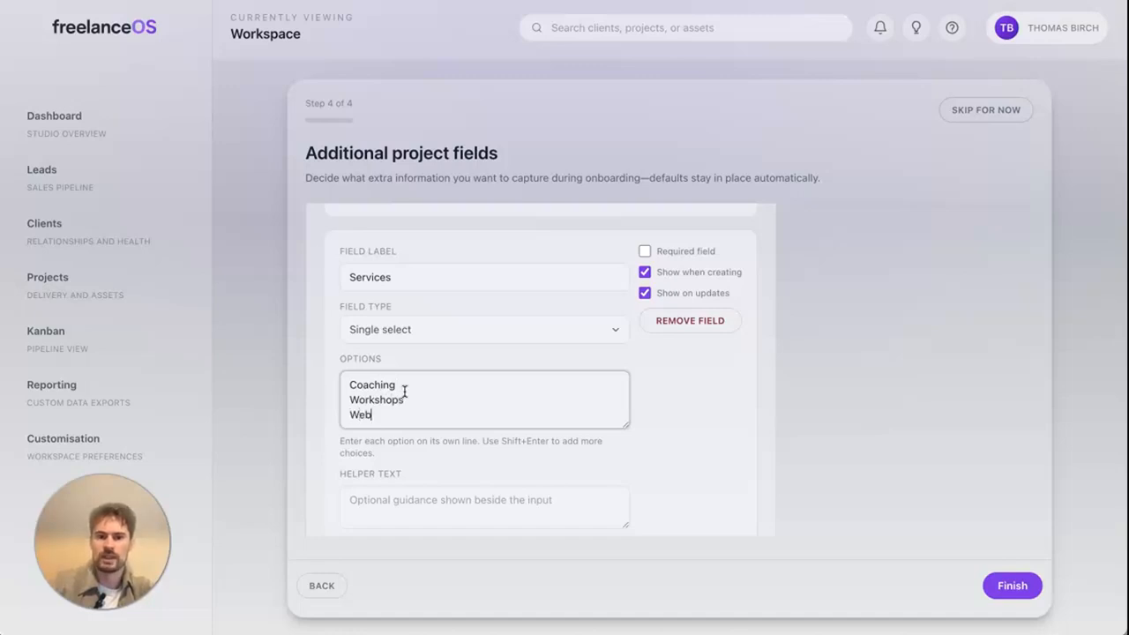
click(709, 406)
Review the "Services" field in the project details preview, then finish the workspace setup
scroll(798, 401, up, 3)
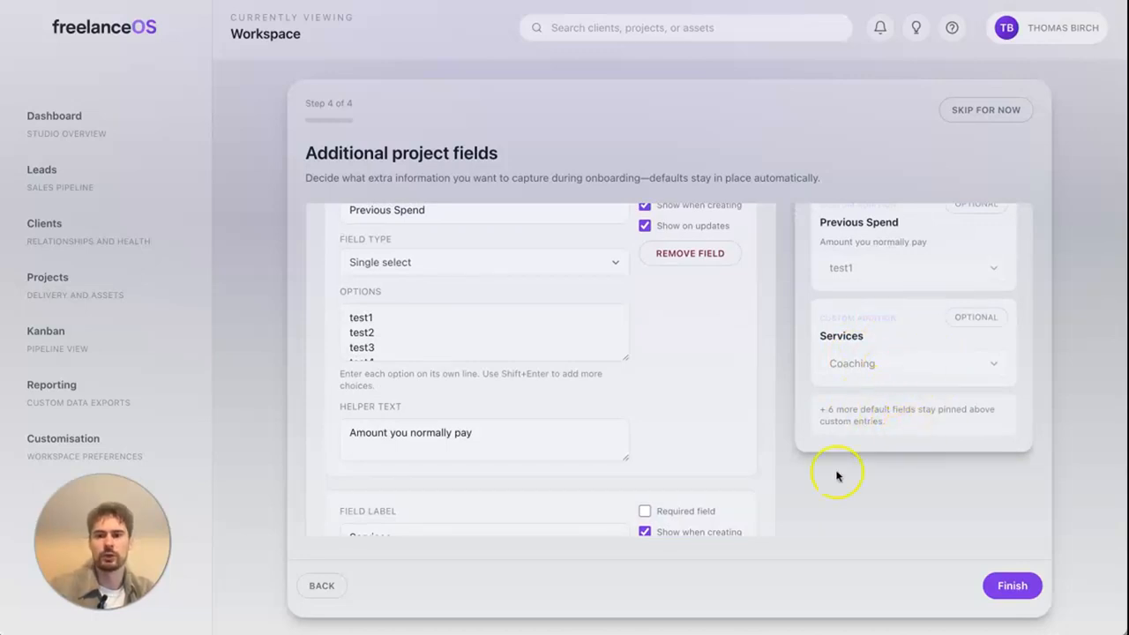
scroll(861, 519, down, 5)
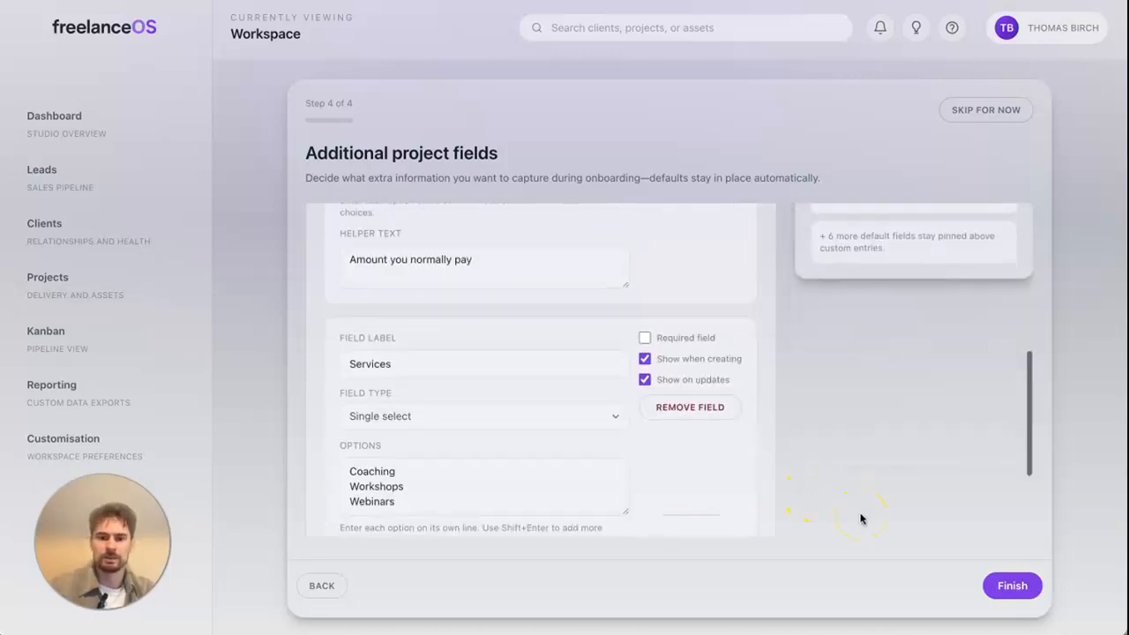
click(1010, 586)
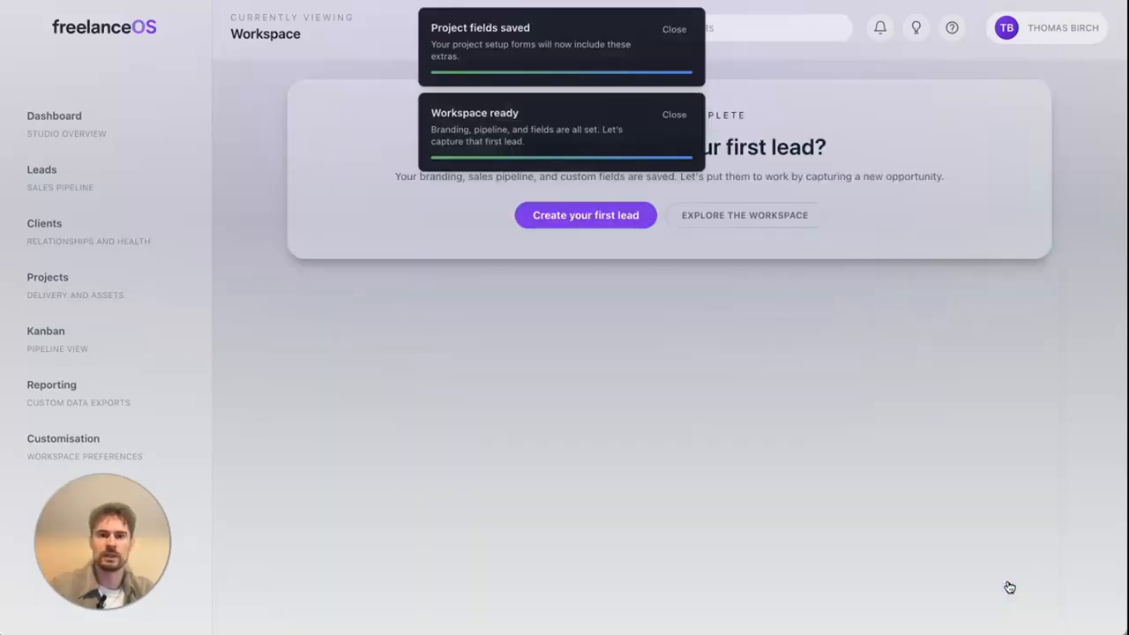